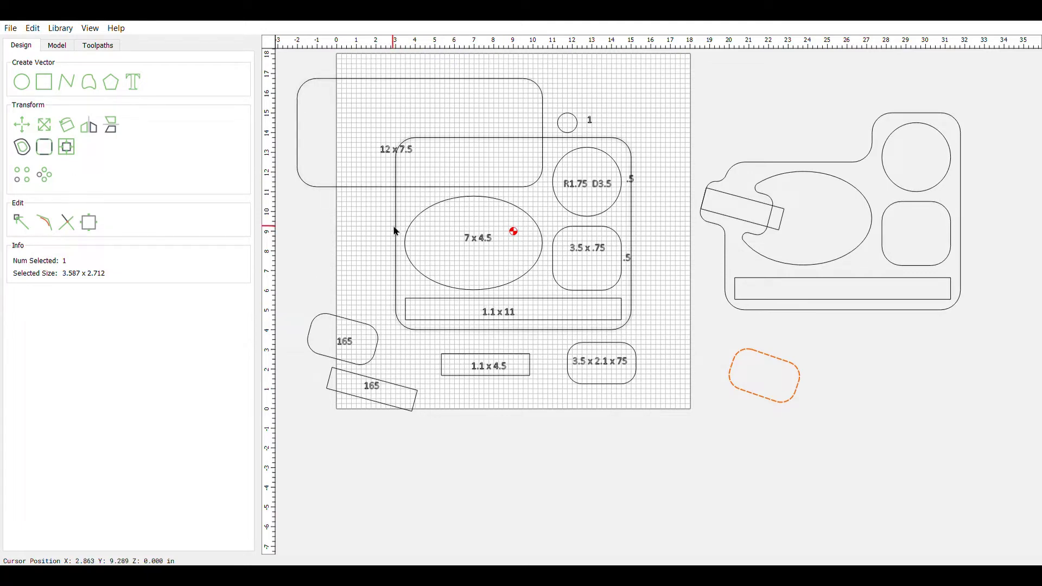
Move the rounded 165 shape onto the left edge of the 7 x 4.5 ellipse.
left_click(437, 187)
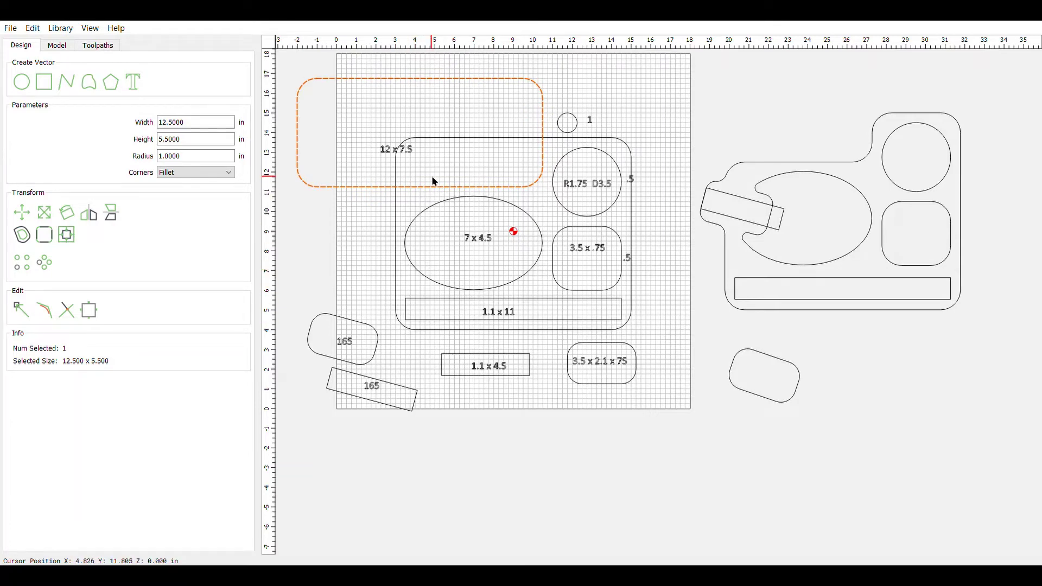
left_click(358, 367)
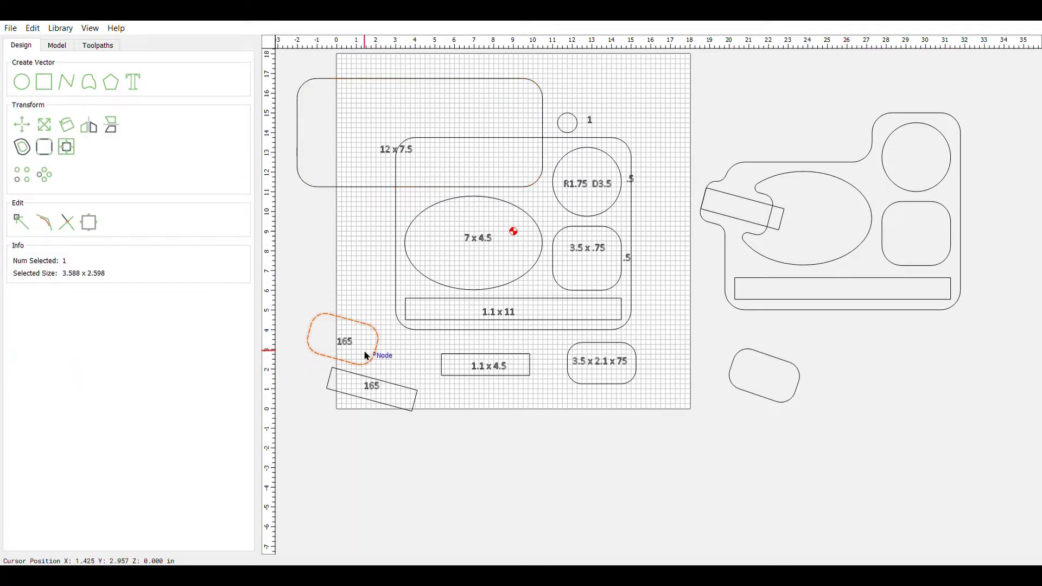
left_click_drag(361, 363, 419, 254)
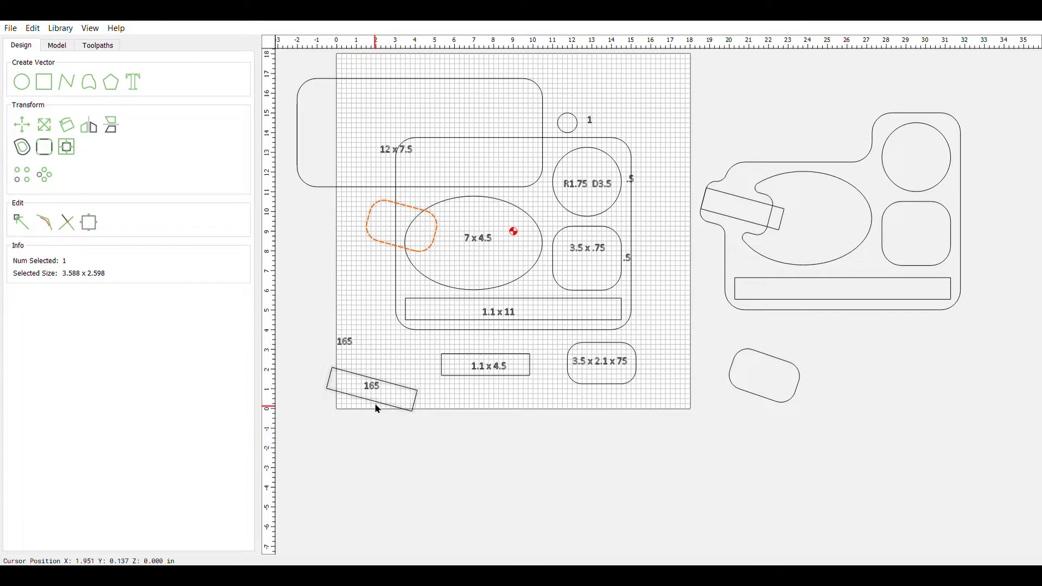
Drag the tilted 165 trough rectangle so it overlaps the rounded shape.
left_click(382, 407)
left_click_drag(384, 402, 425, 247)
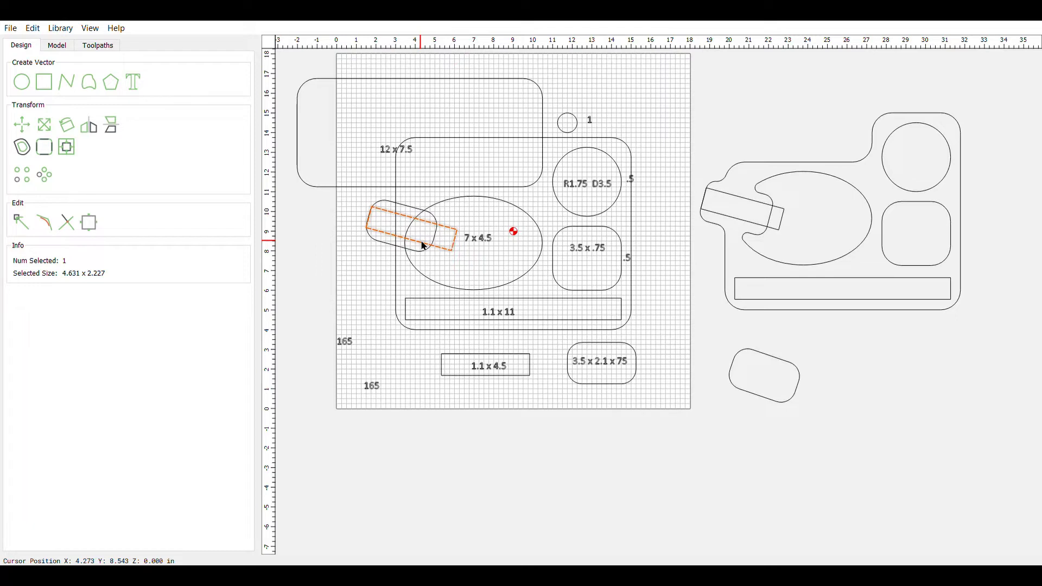
left_click(386, 276)
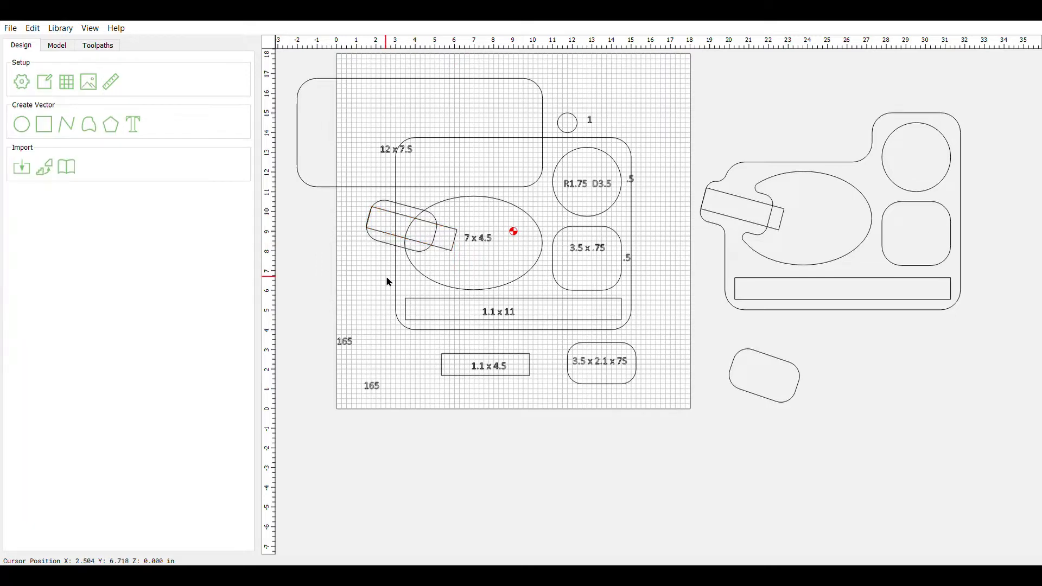
left_click(437, 248)
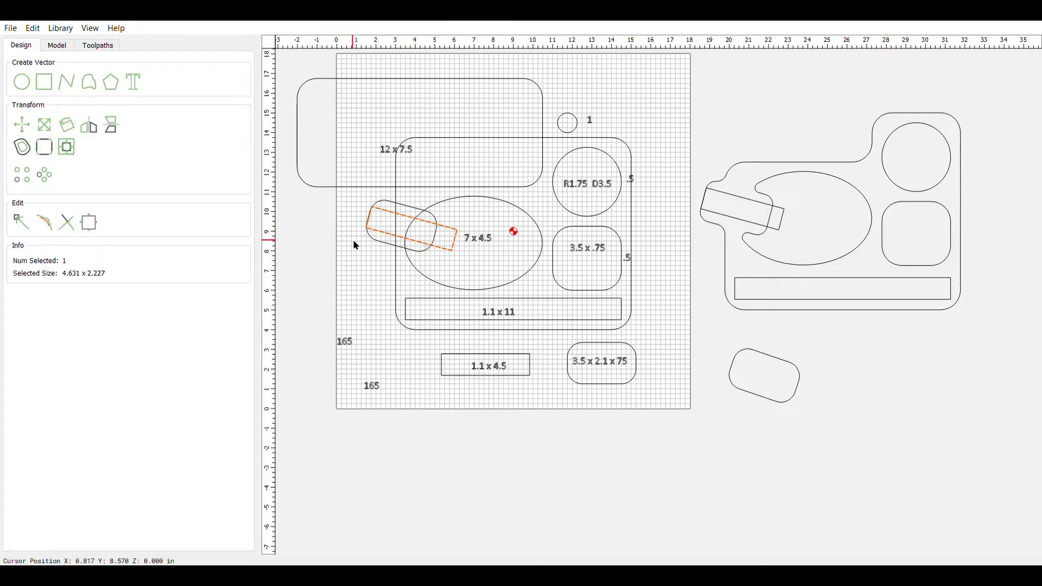
Trim the 12 x 9.75 rounded rectangle against the upper wide rectangle, removing the overlapping segments.
left_click(473, 160)
left_click(478, 140)
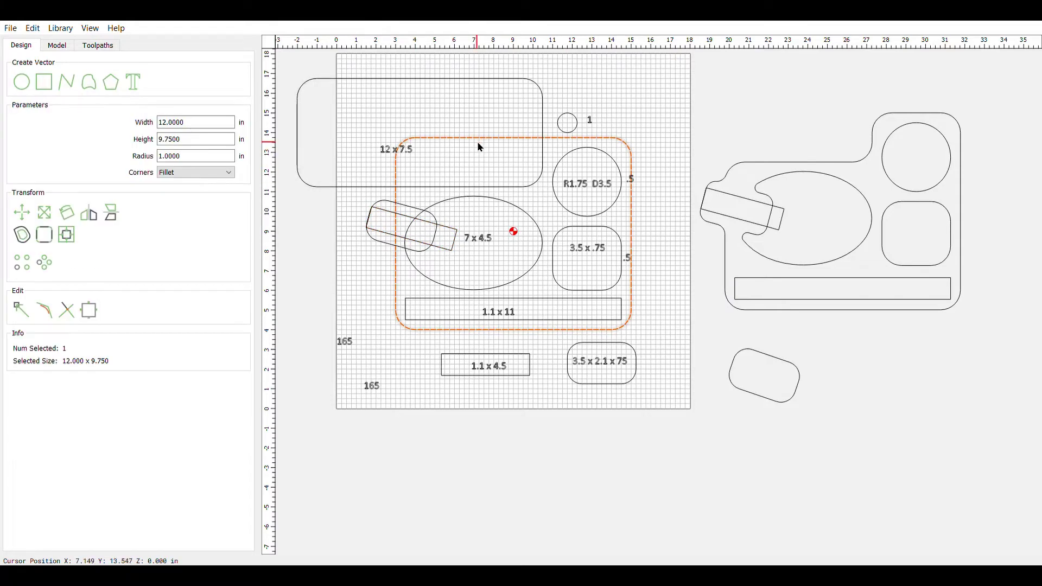
left_click(469, 189, "shift")
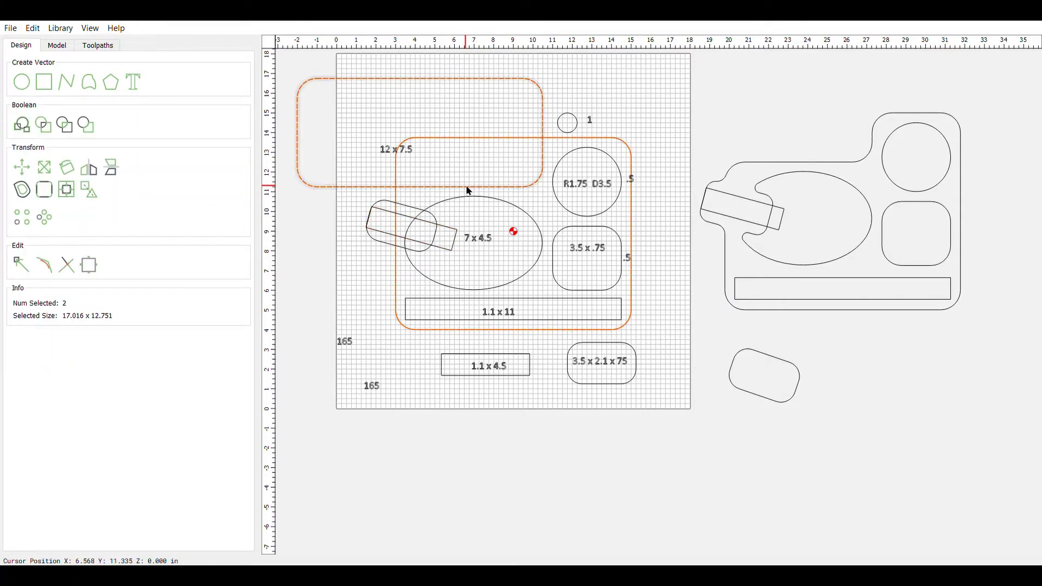
left_click(67, 265)
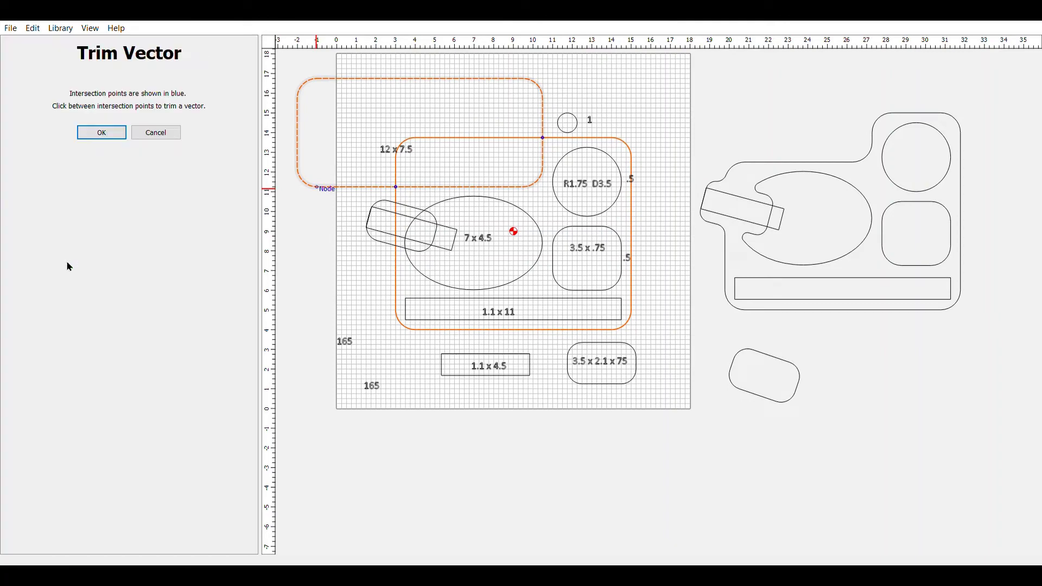
left_click(366, 187)
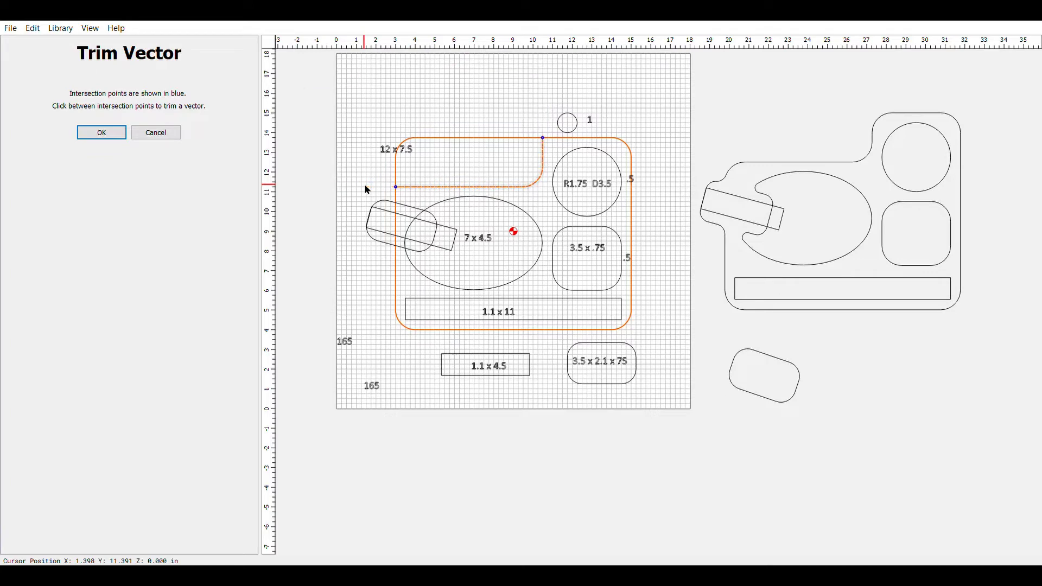
left_click(430, 140)
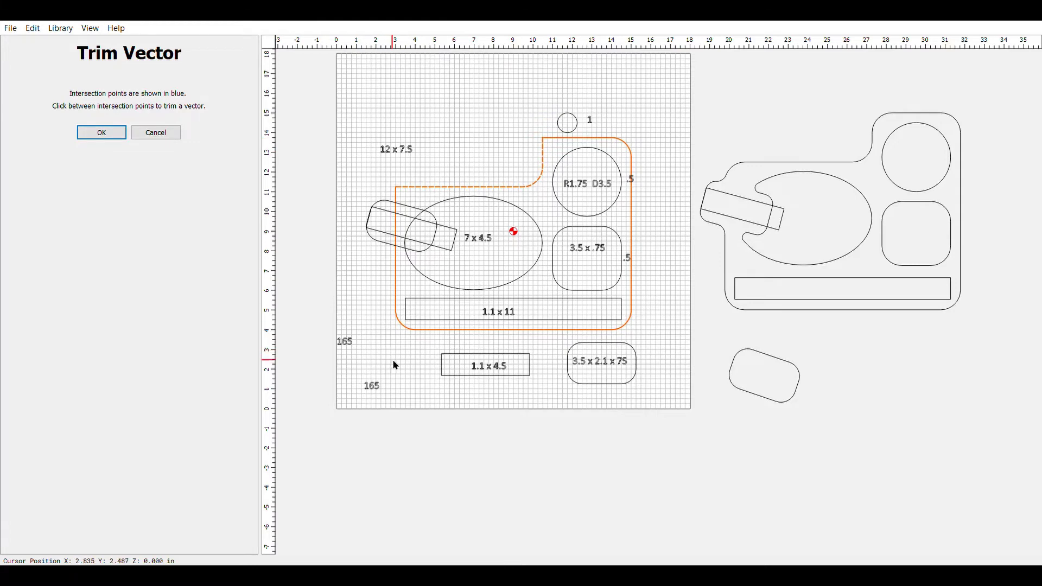
left_click(113, 134)
left_click(397, 252)
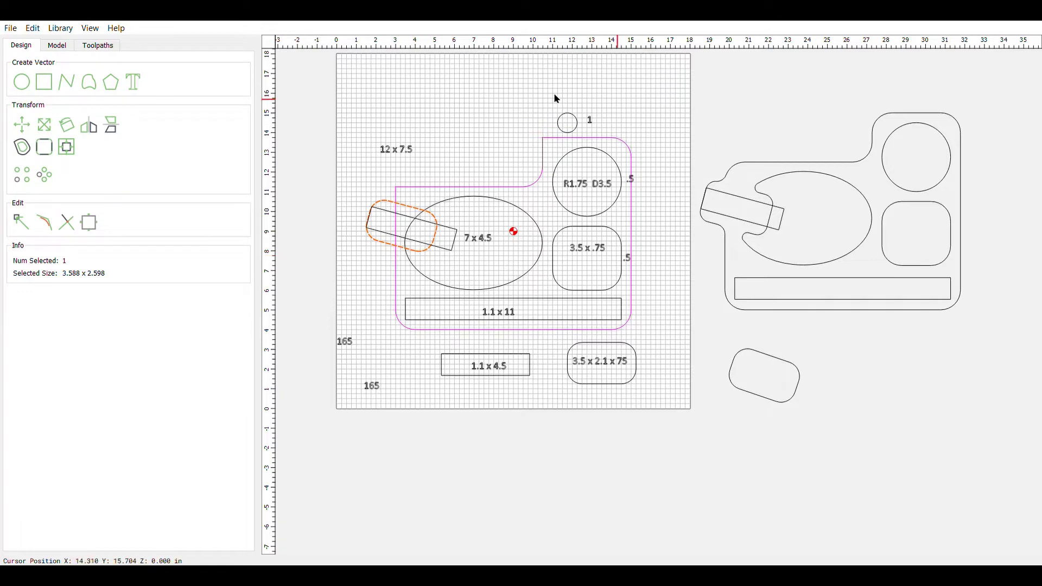
Join the trimmed outline and its top segment into a single 12 x 9.750 stepped vector.
left_click(397, 274)
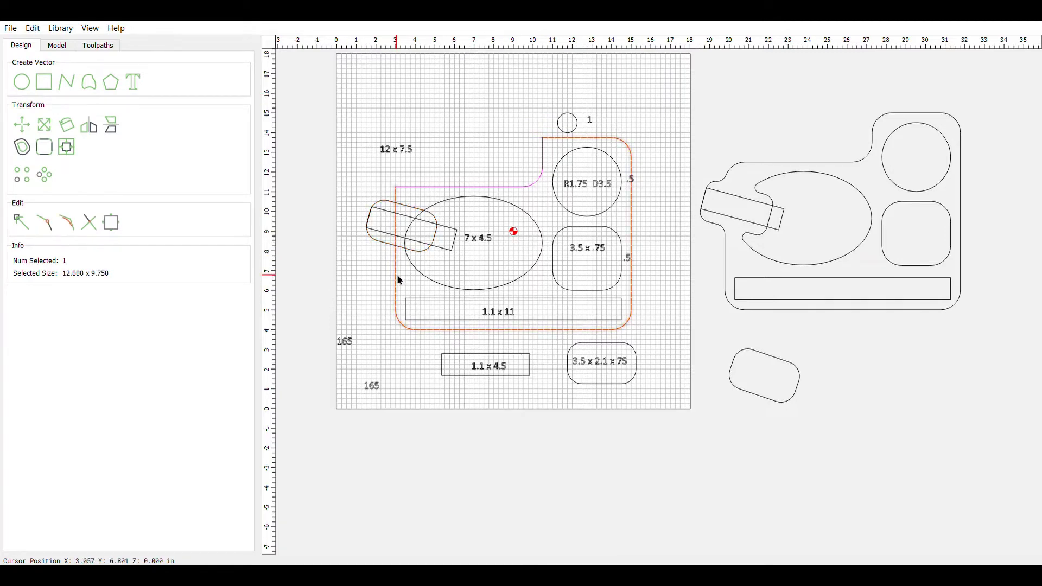
left_click(496, 185, "shift")
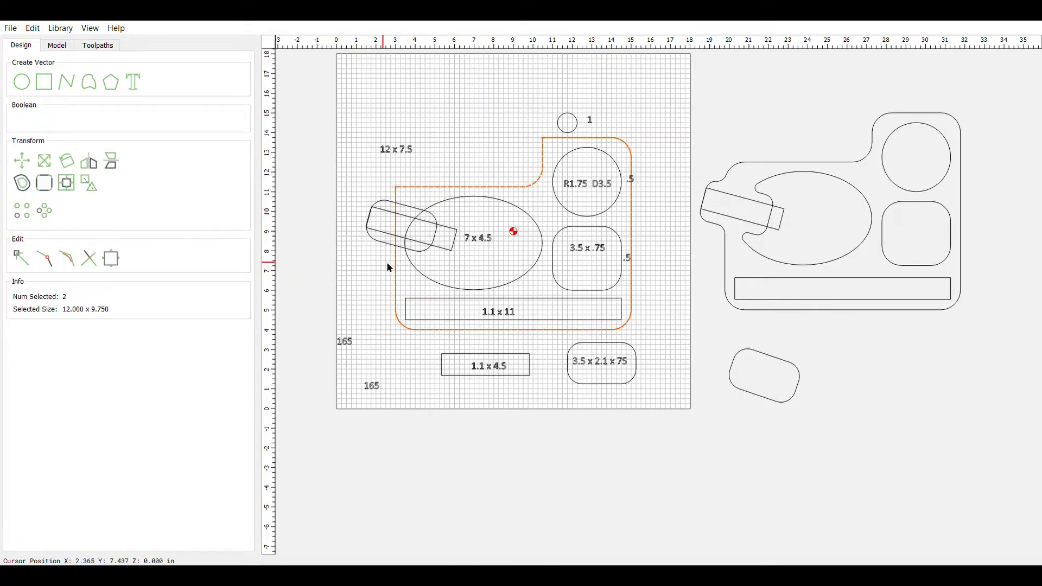
left_click(47, 258)
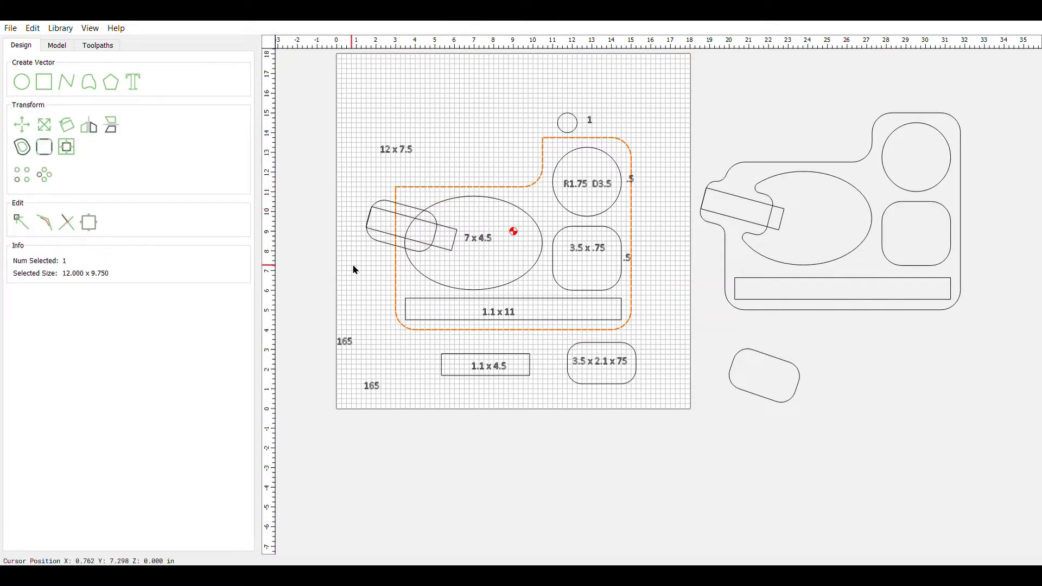
left_click(476, 172)
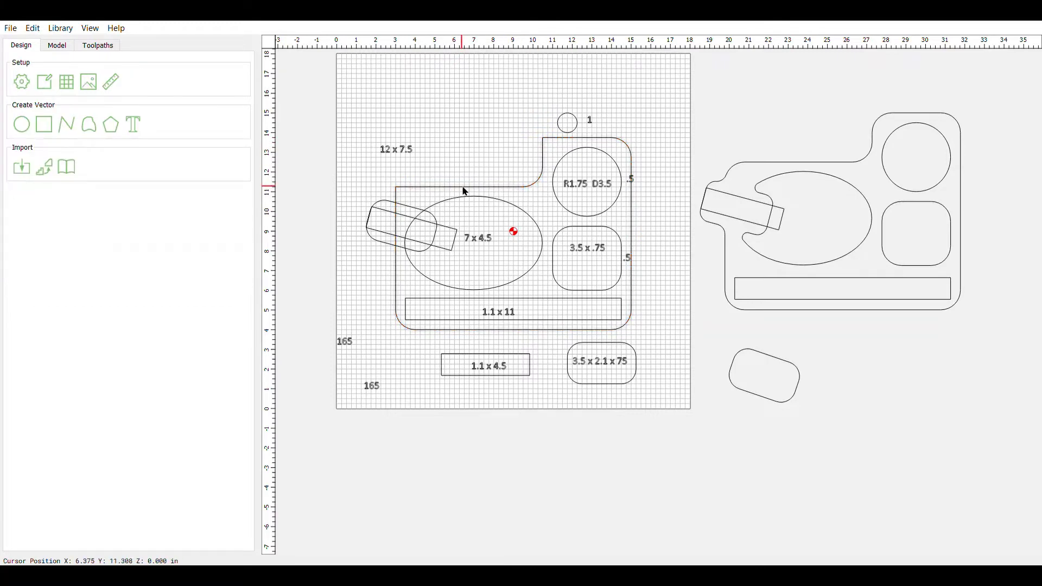
left_click(465, 189)
Drag the 1-inch circle onto the grid beside the '1' label above the tray outline.
left_click(575, 133)
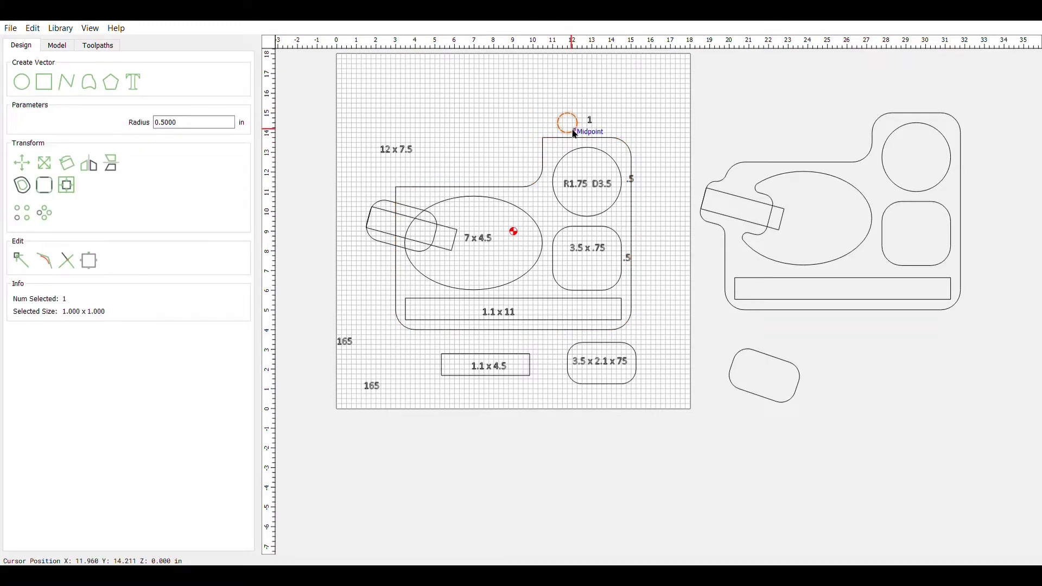
left_click_drag(576, 134, 415, 221)
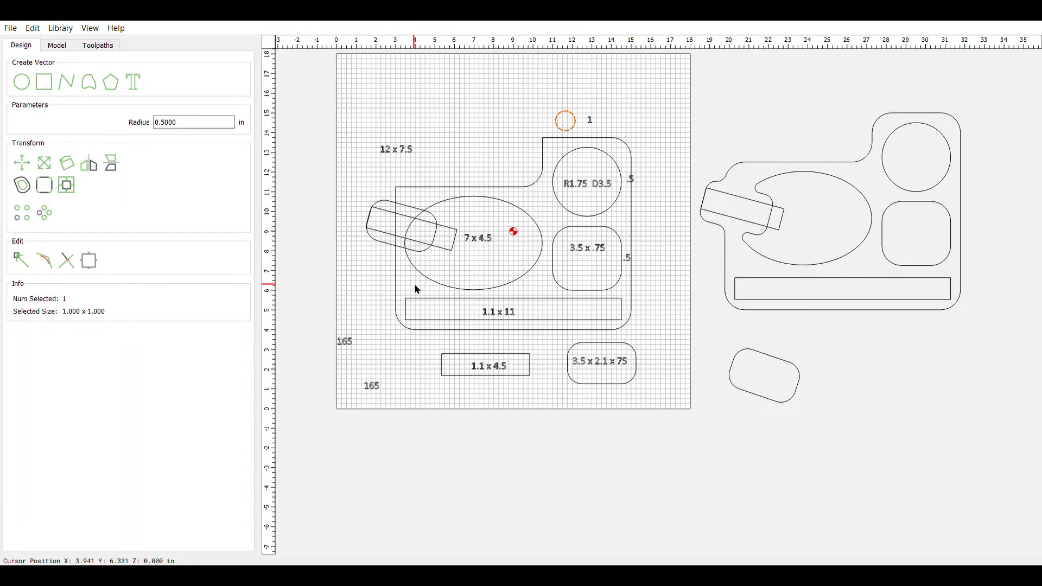
Model the tray outline as a Flat 0.75 in component named 'flat .75 add'.
left_click(57, 45)
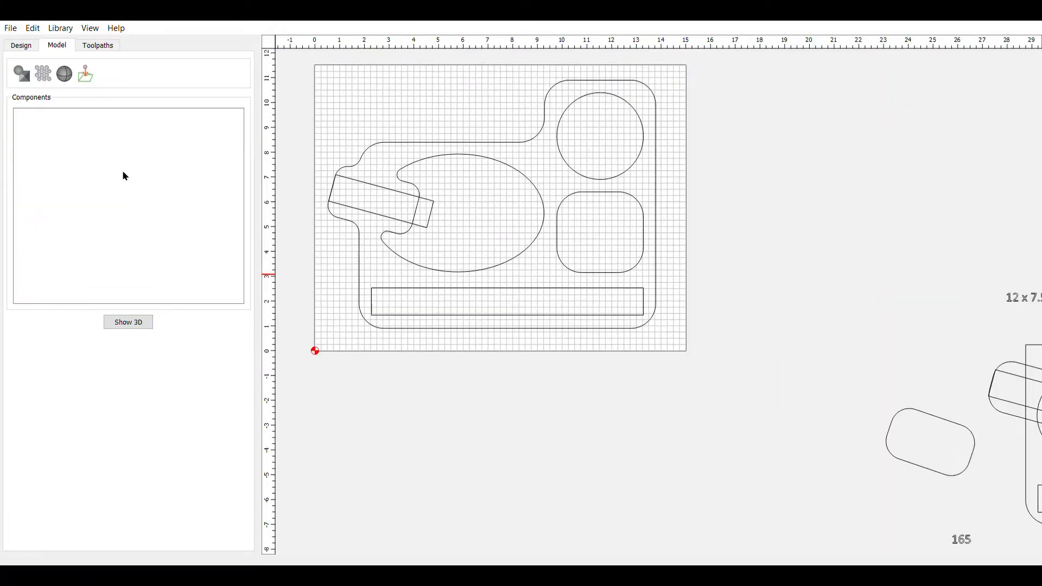
left_click(360, 270)
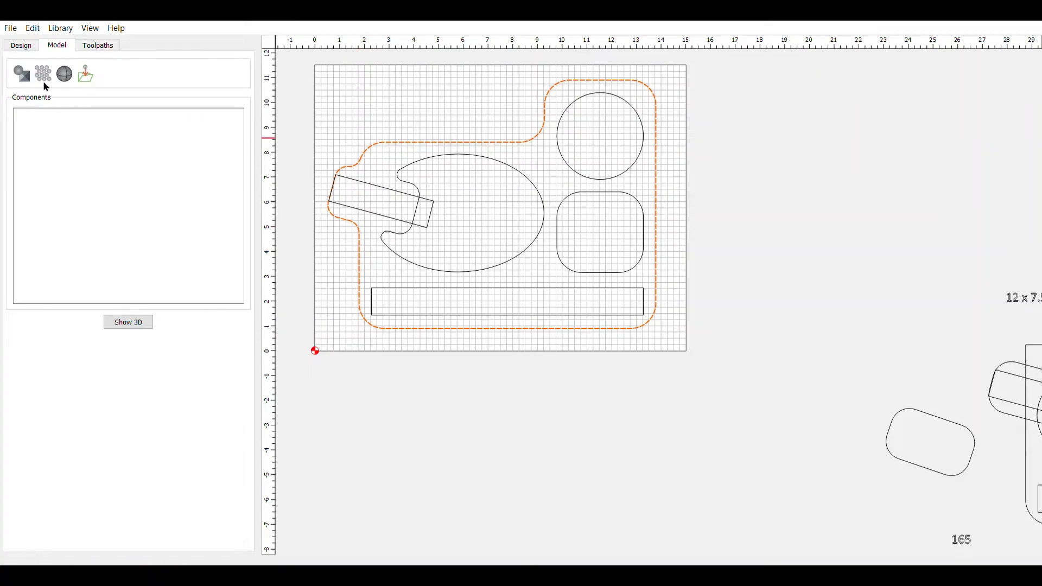
left_click(29, 79)
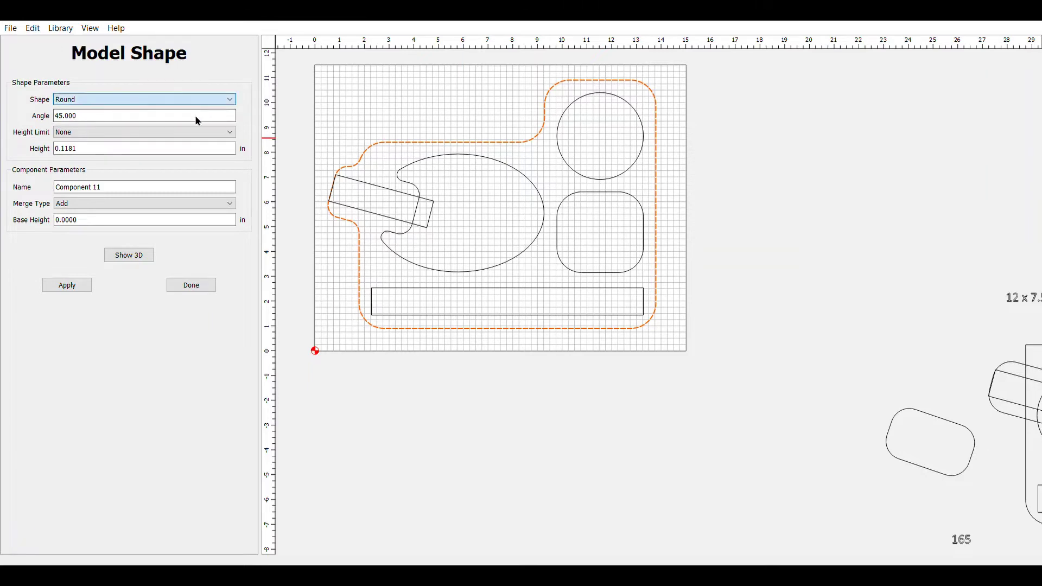
key("Up")
key("Tab")
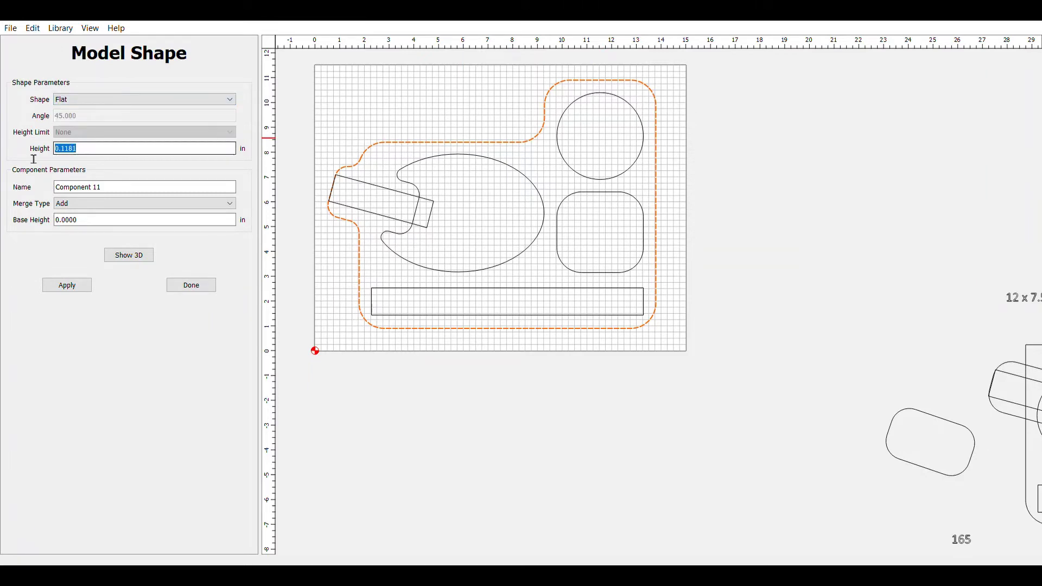
type(".75")
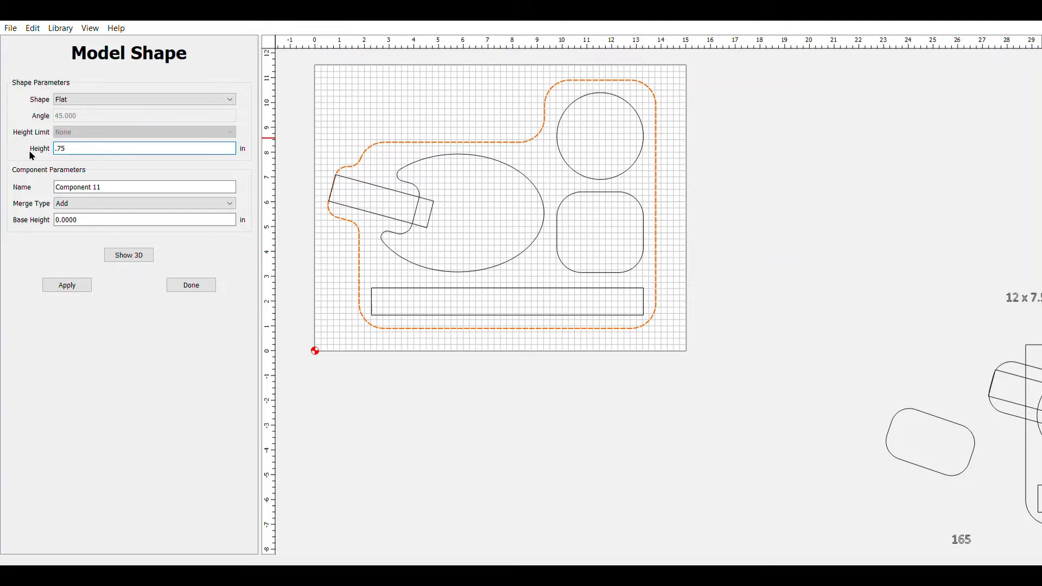
key("Tab")
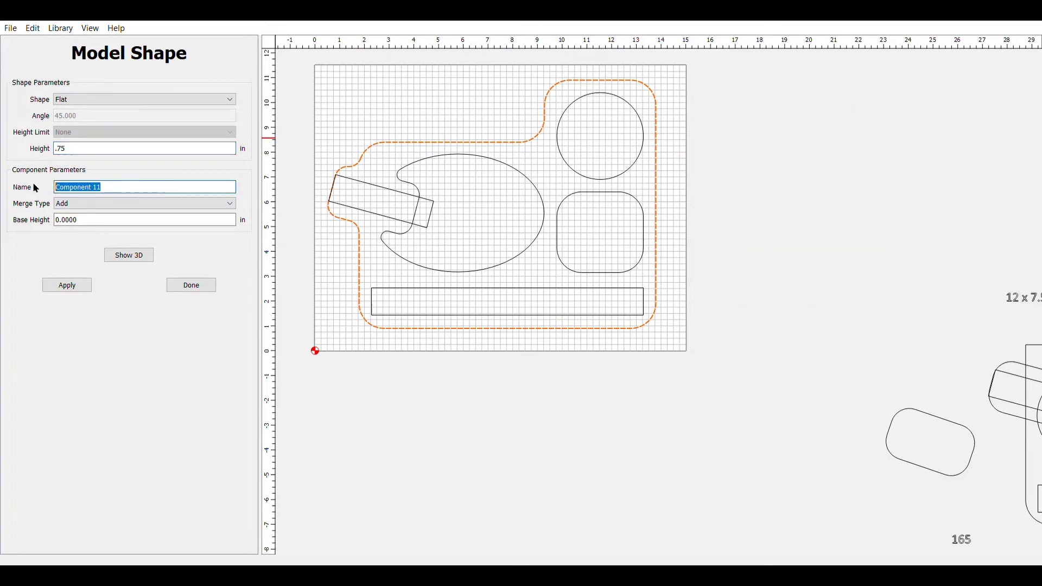
type("flat .75 add")
left_click(60, 285)
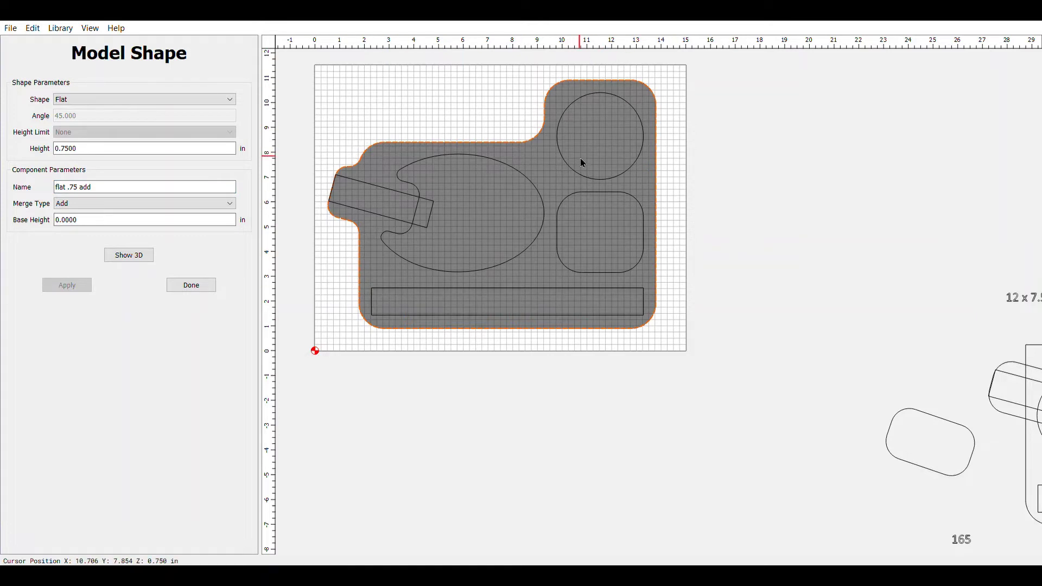
Model the circle and rounded rectangle as a Flat 0.65 in component named 'hole .75 sub'.
left_click(188, 287)
left_click(347, 288)
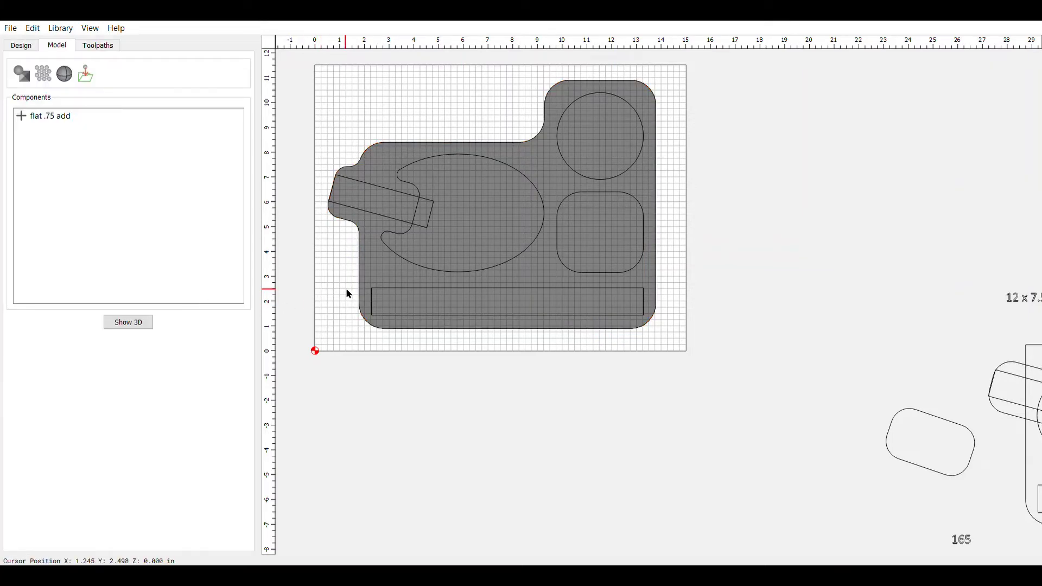
left_click(591, 196)
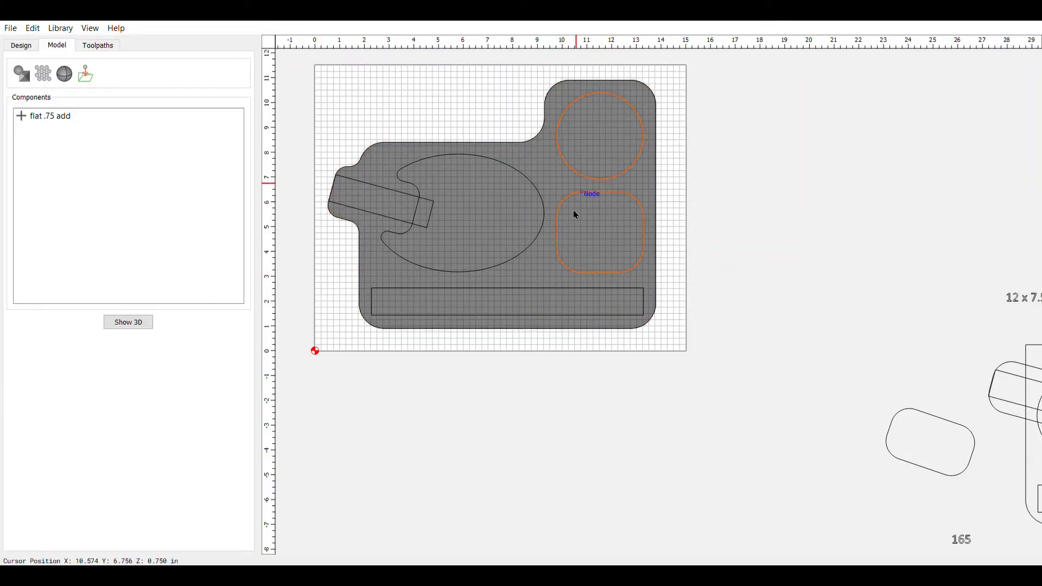
left_click(26, 81)
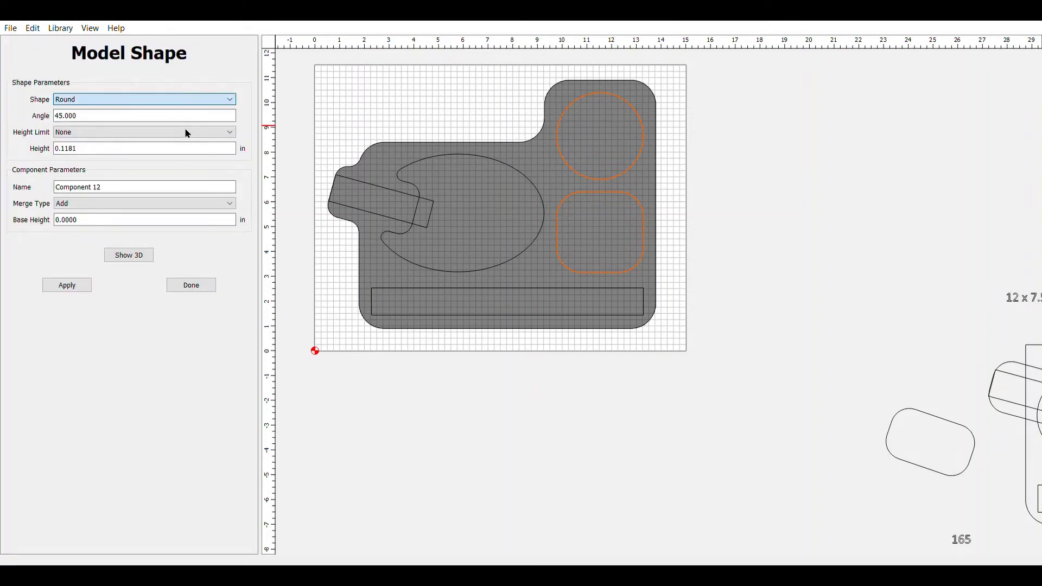
key("Up")
left_click_drag(76, 150, 50, 153)
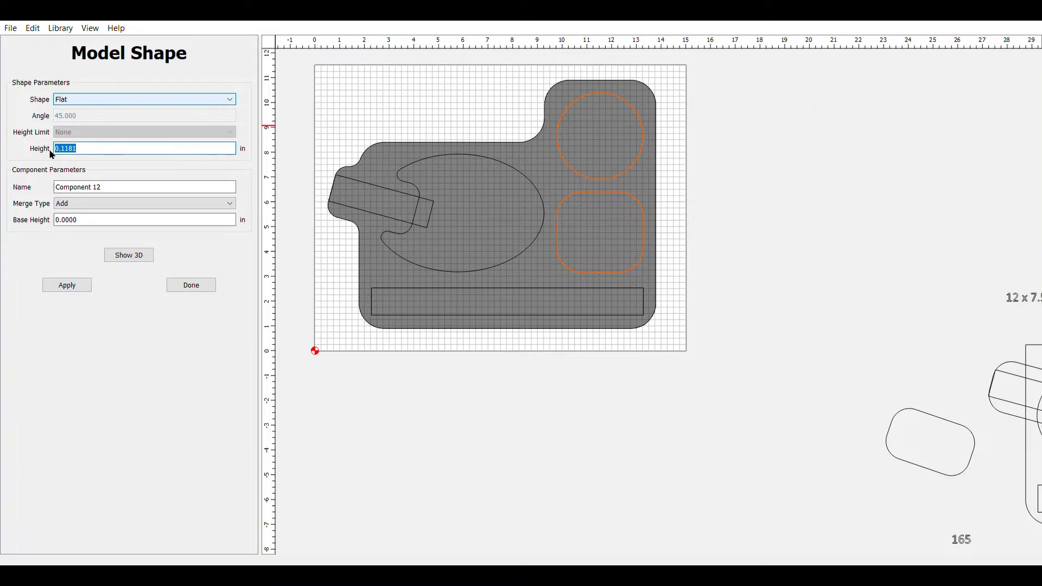
type(".65")
key("Tab")
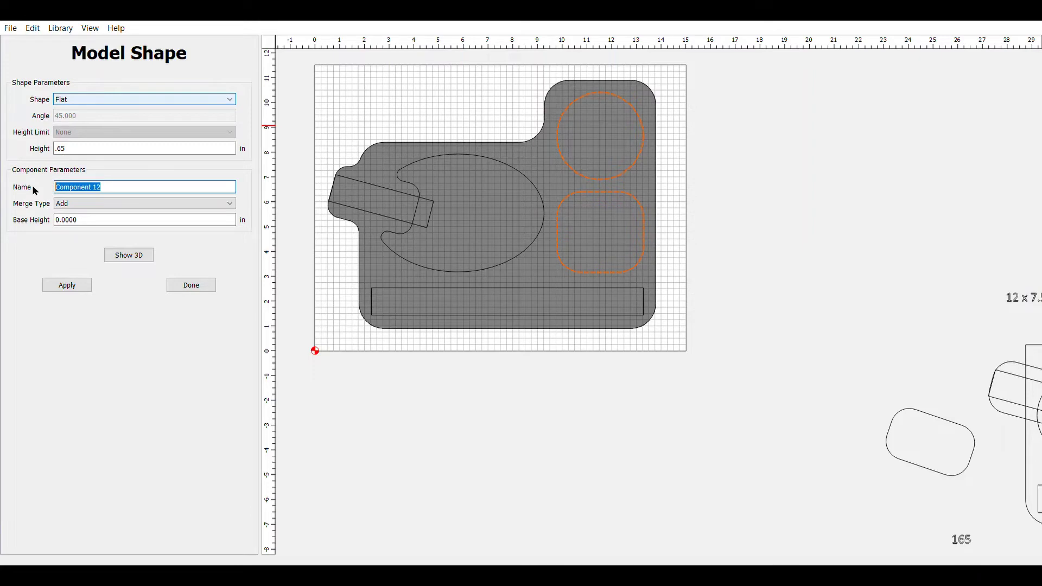
type("hole .75 sub")
left_click(63, 294)
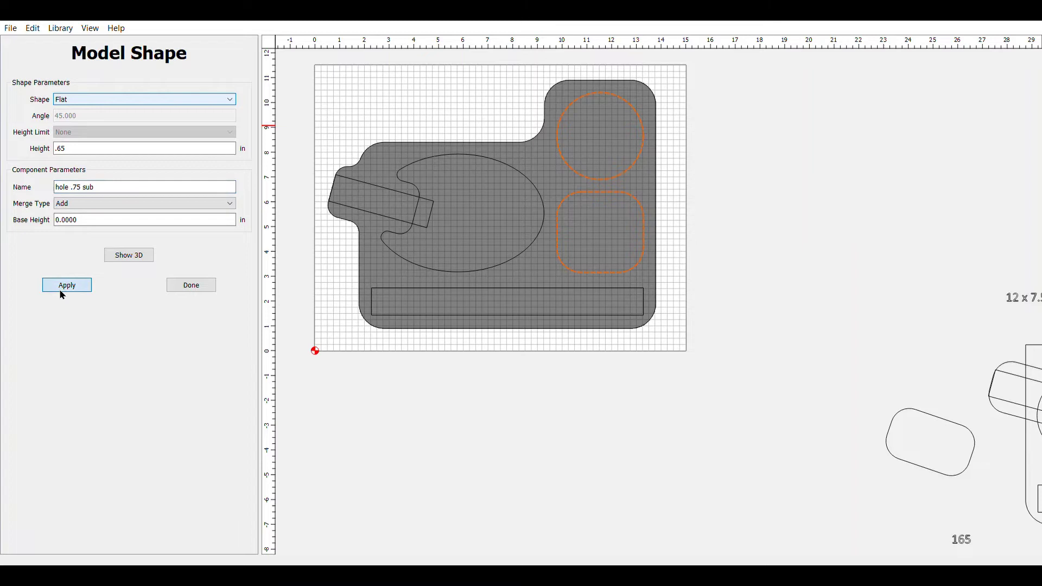
Switch the 'hole .75 sub' merge type to Subtract, cutting both pockets into the tray.
left_click(126, 259)
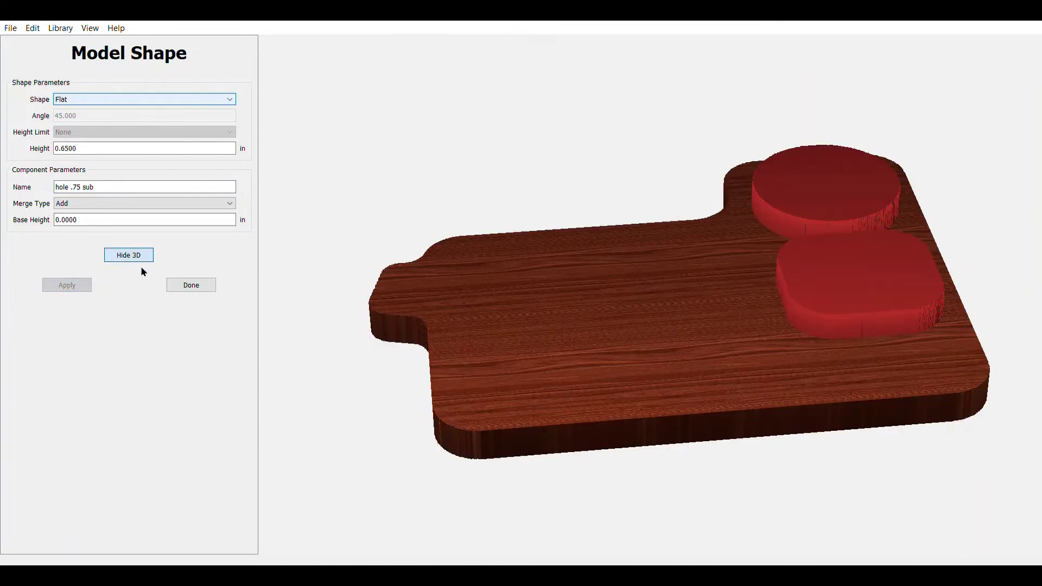
left_click_drag(682, 318, 715, 317)
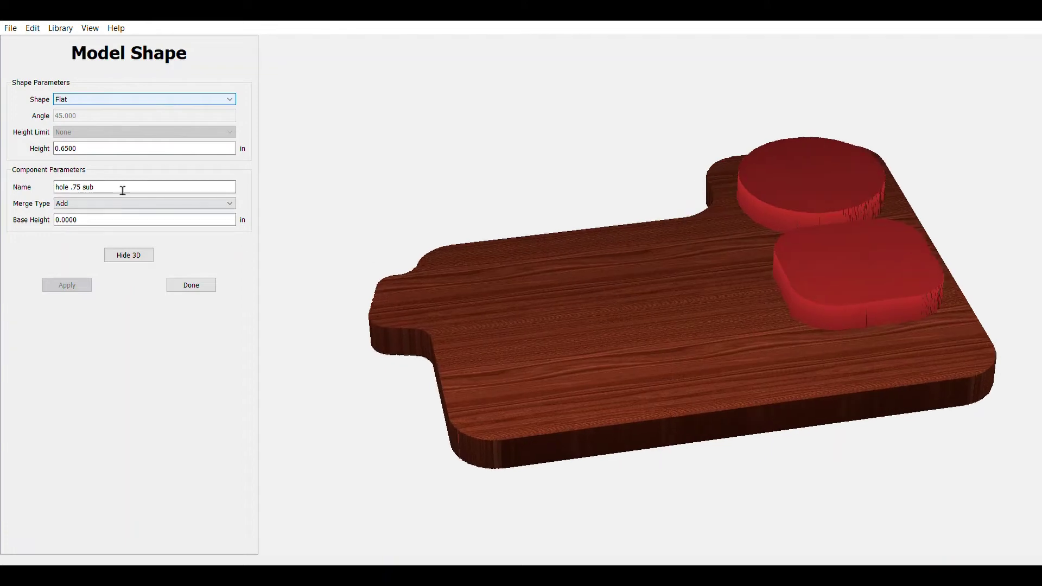
left_click(232, 203)
left_click(200, 225)
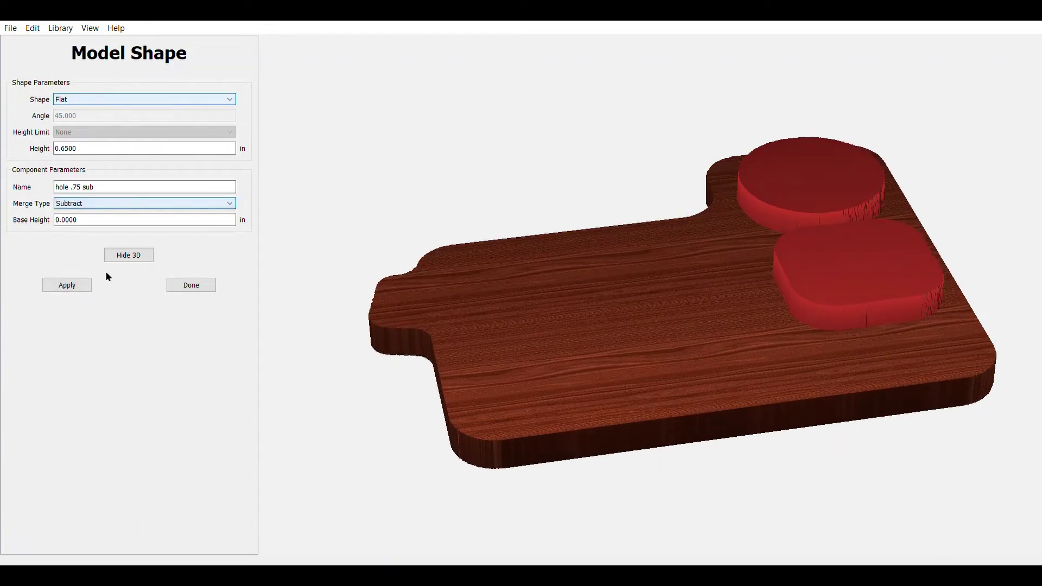
left_click(84, 289)
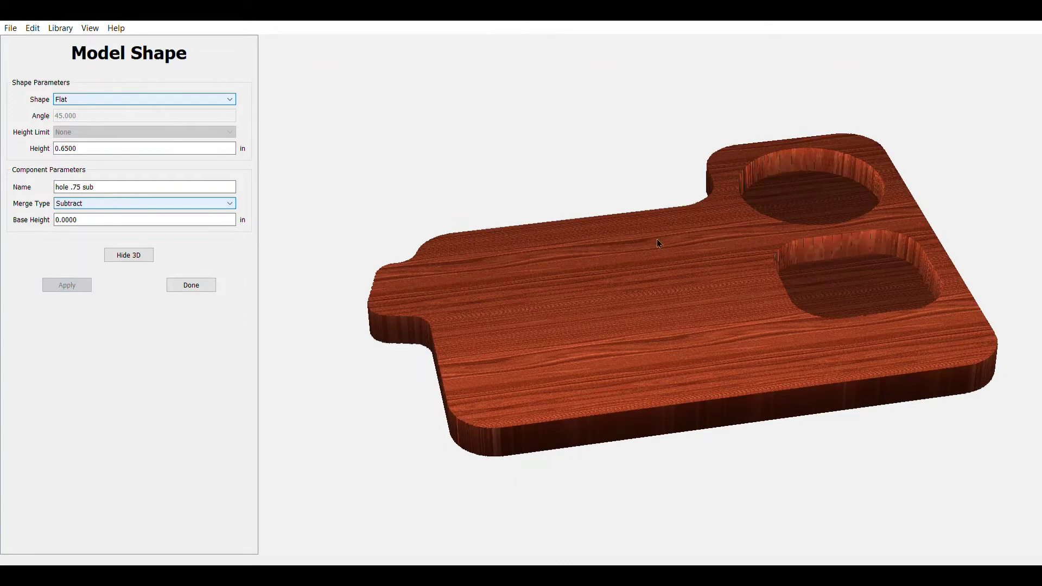
left_click_drag(657, 239, 627, 409)
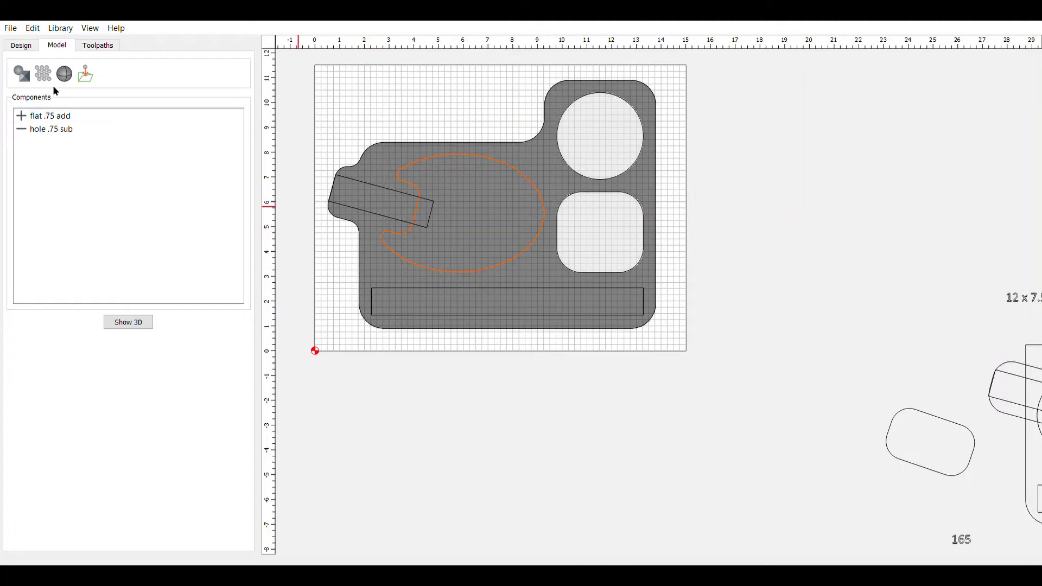
Give the curved shape a Round, Scale Height component 0.65 in high with Subtract merge.
left_click(28, 77)
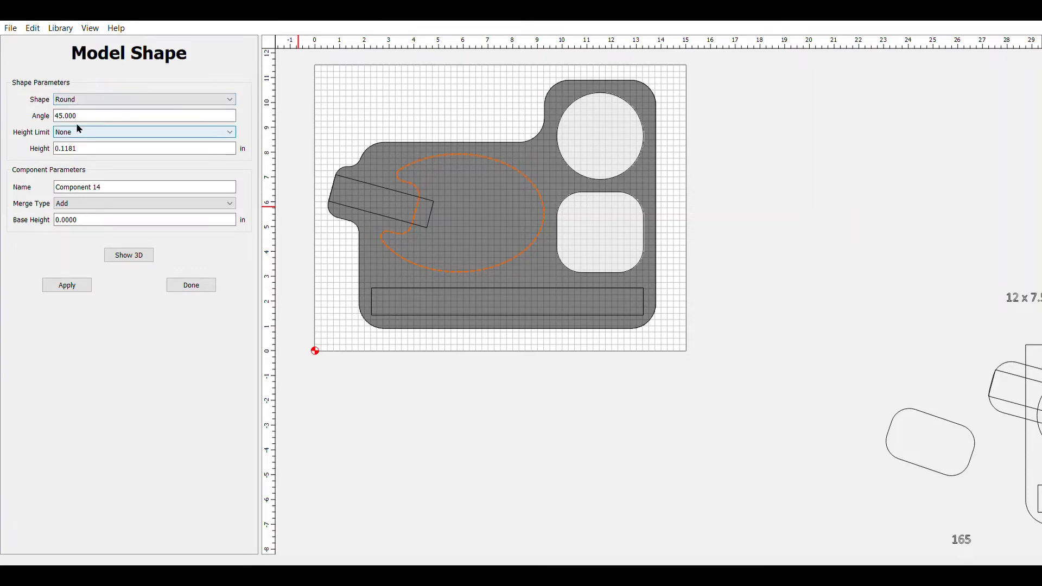
left_click(235, 136)
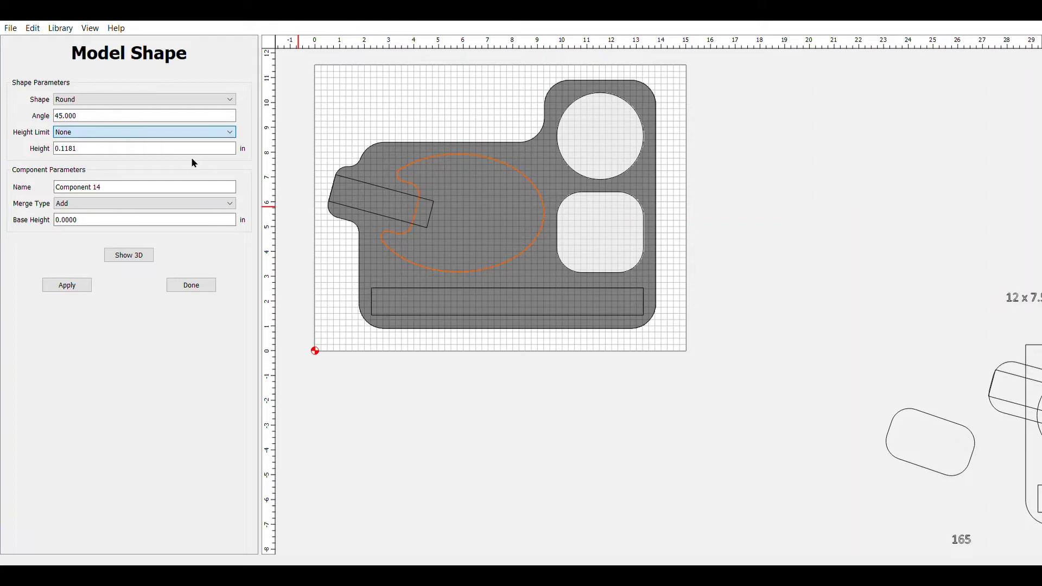
key("Down")
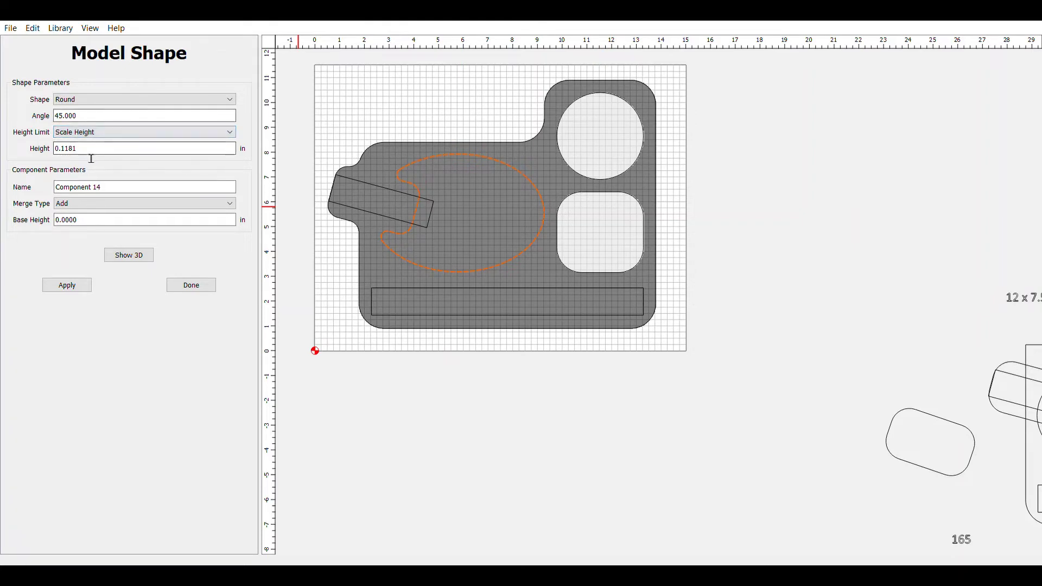
double_click(68, 150)
triple_click(54, 151)
type(".65")
triple_click(55, 187)
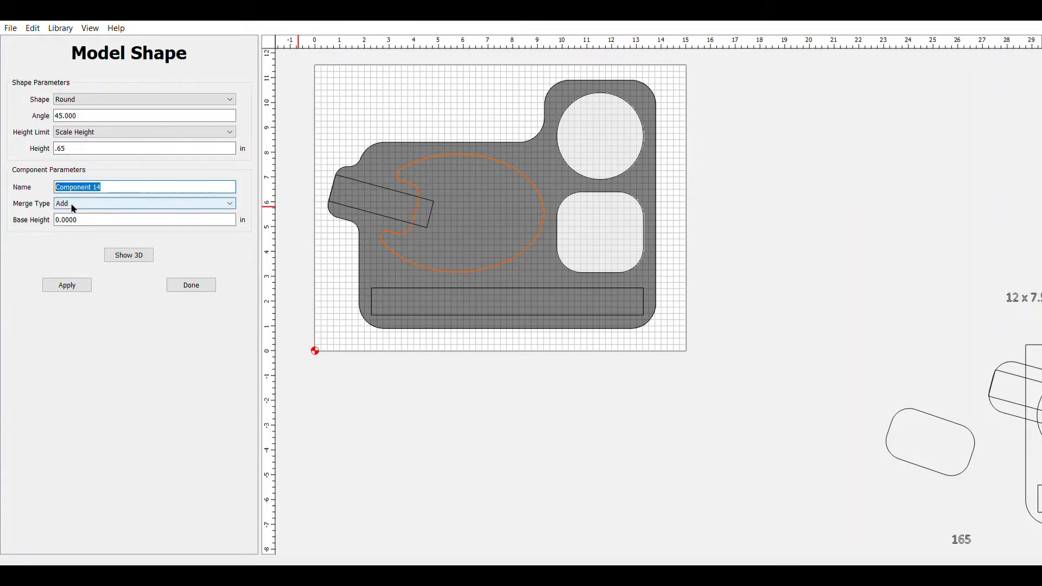
key("Tab")
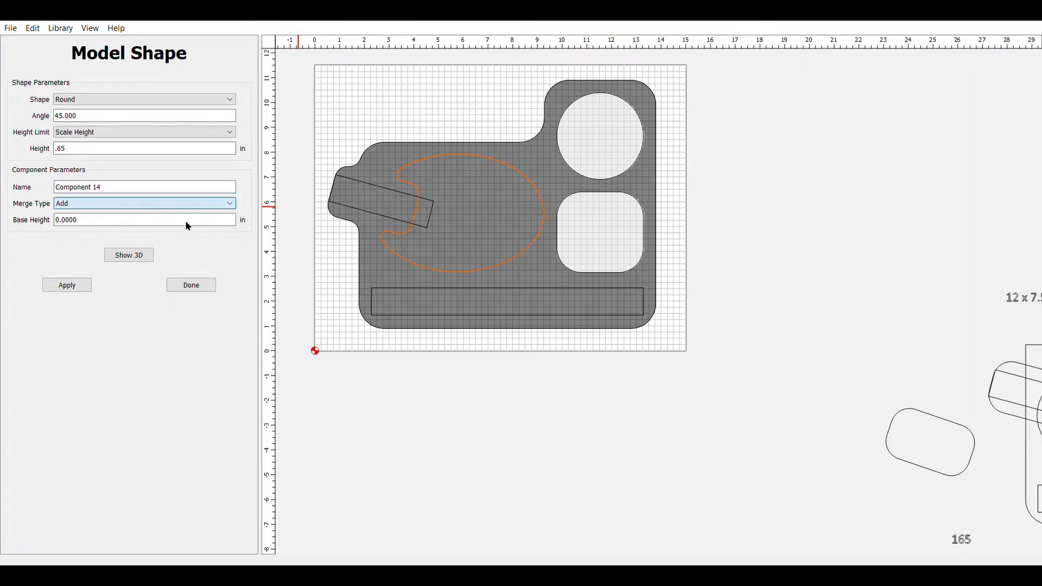
key("Down")
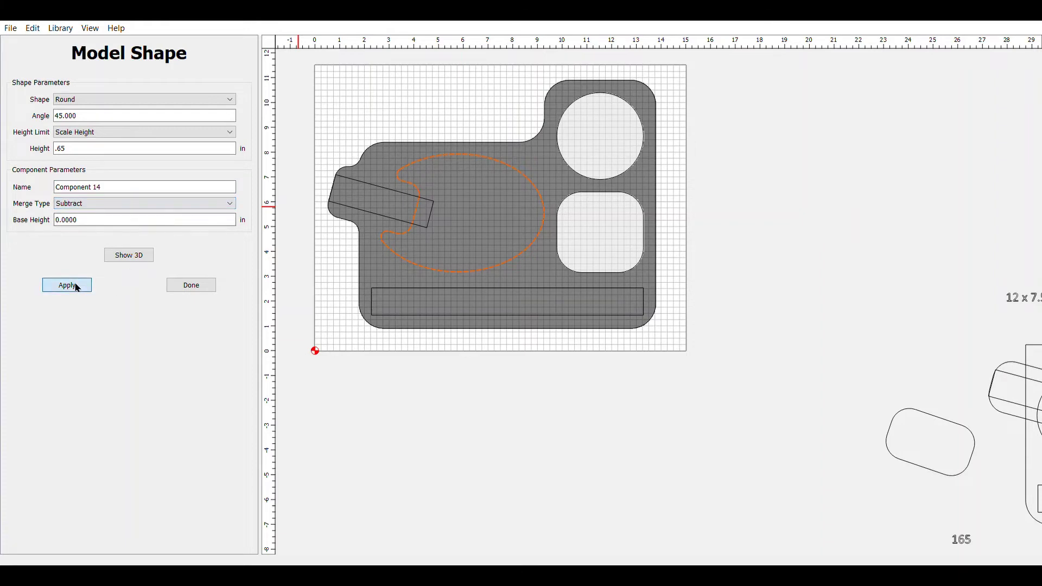
left_click(77, 288)
Change the bowl's height limit from Scale Height to Limit Height and inspect it in 3D.
left_click(122, 256)
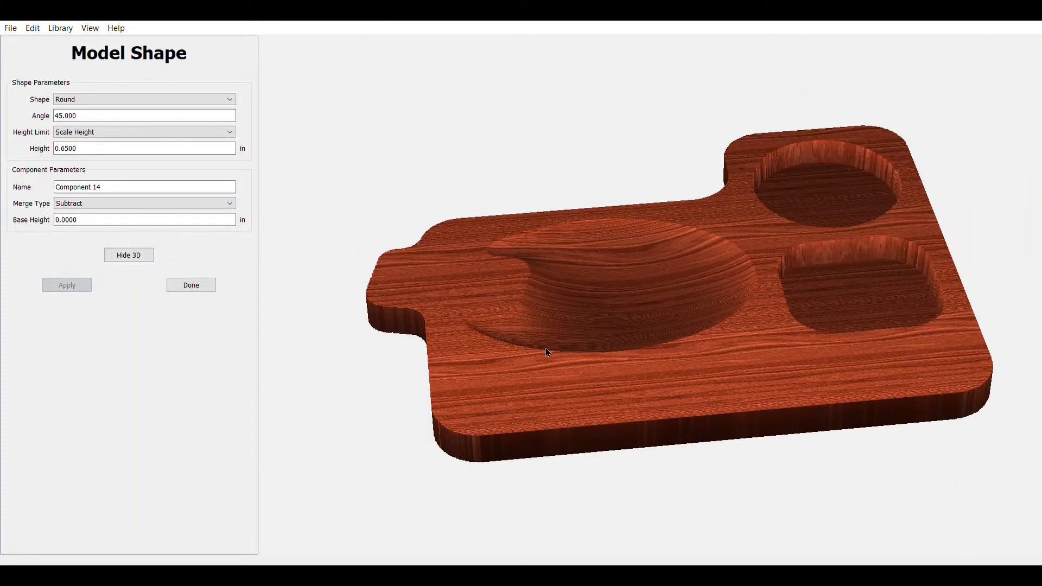
left_click_drag(547, 352, 607, 429)
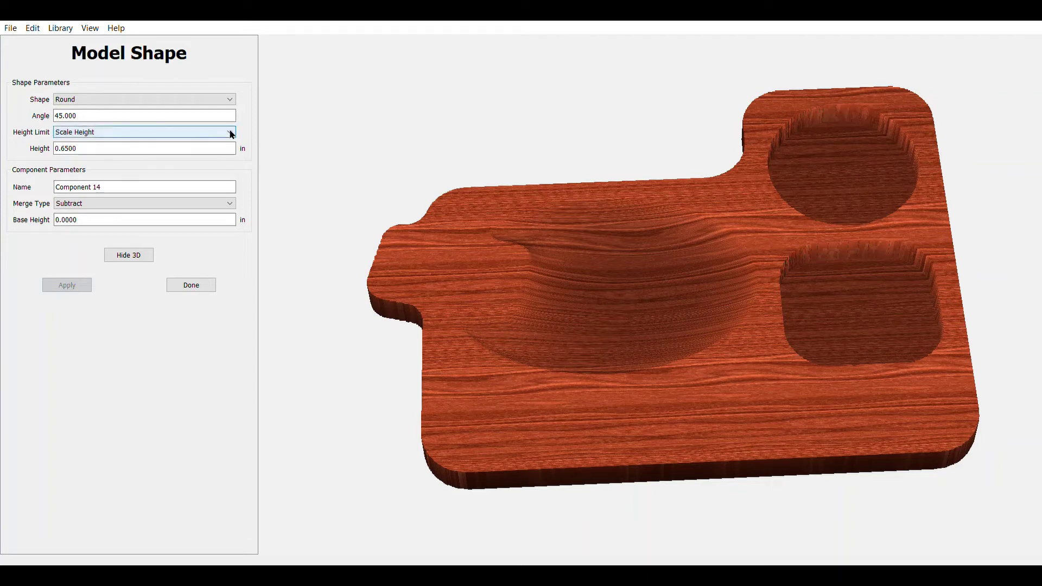
key("Down")
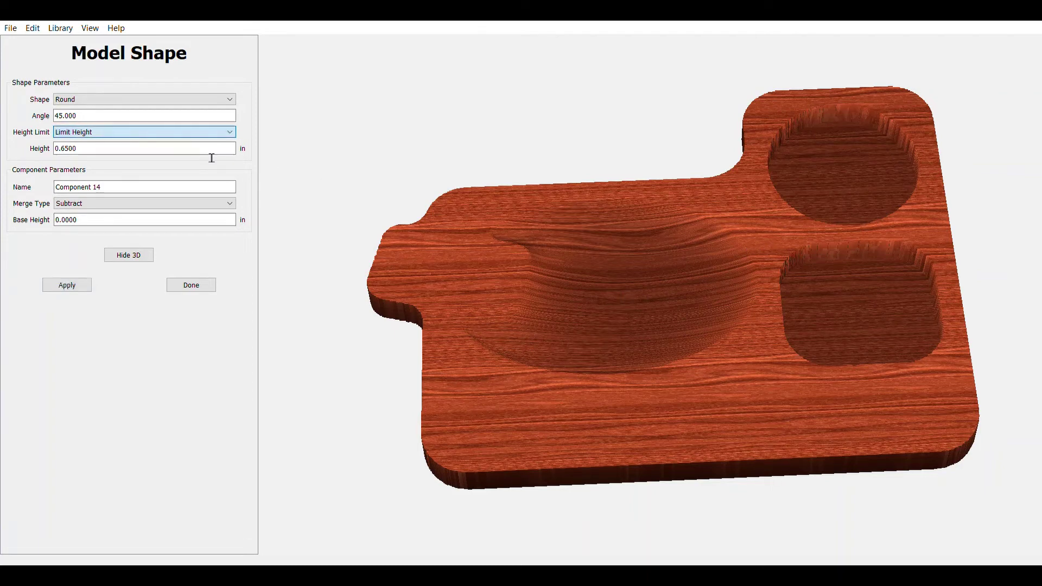
left_click(85, 291)
mouse_move(597, 337)
left_mouse_down()
mouse_move(593, 178)
mouse_move(601, 383)
mouse_move(610, 327)
mouse_move(604, 188)
mouse_move(595, 294)
mouse_move(582, 291)
mouse_move(591, 428)
mouse_move(589, 282)
left_mouse_up()
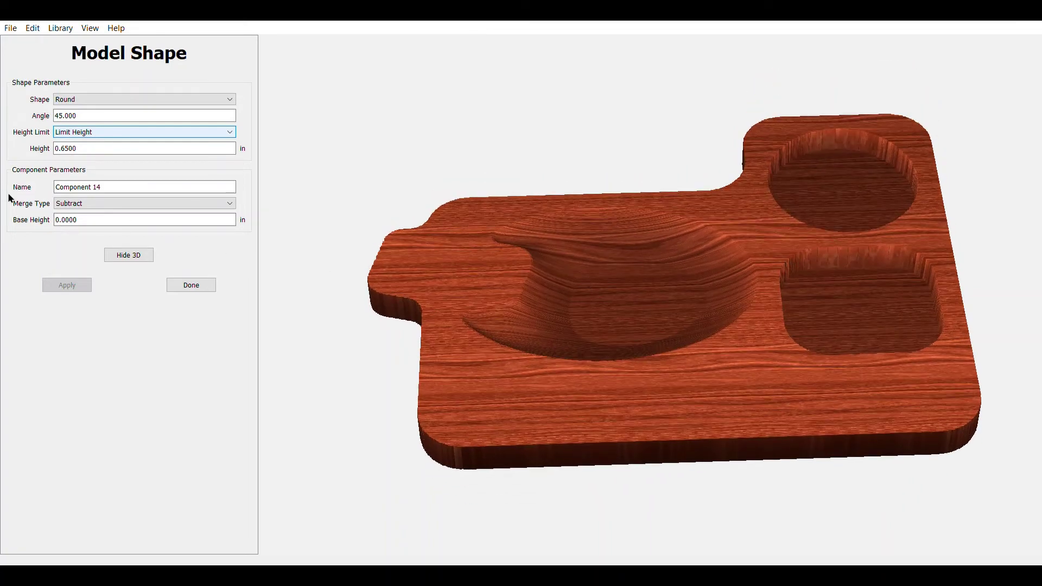
Rename the bowl component 'AT lh .65 s', apply it, and finish the component.
left_click(120, 188)
left_click_drag(117, 190, 56, 190)
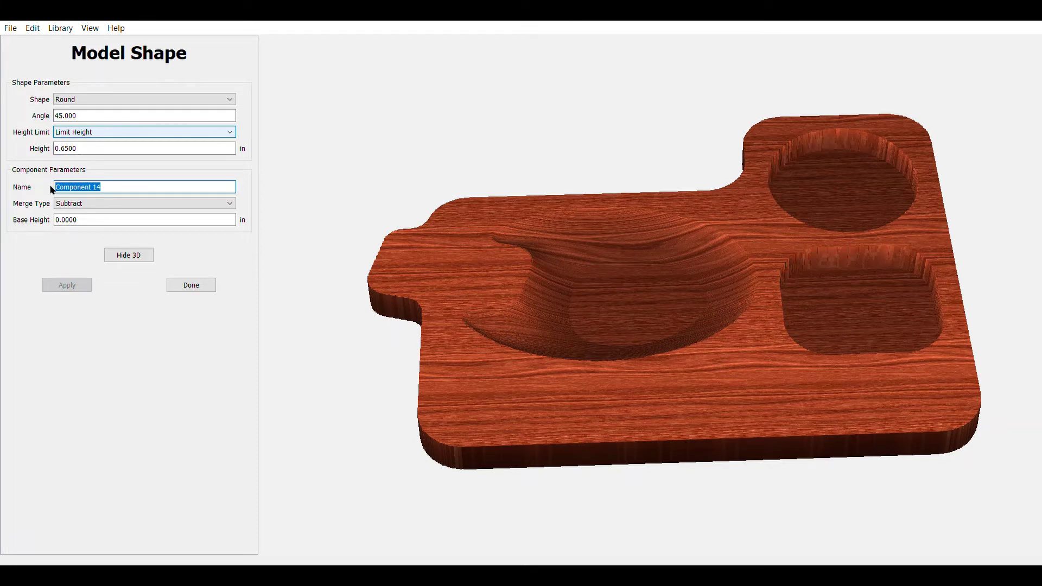
type("A")
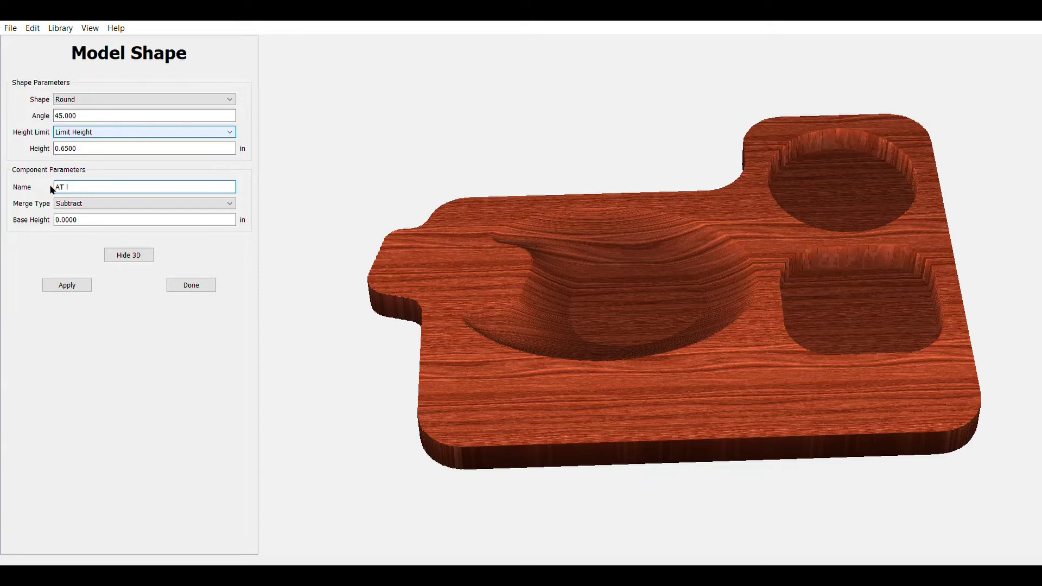
type("T lh .65 s")
left_click(64, 284)
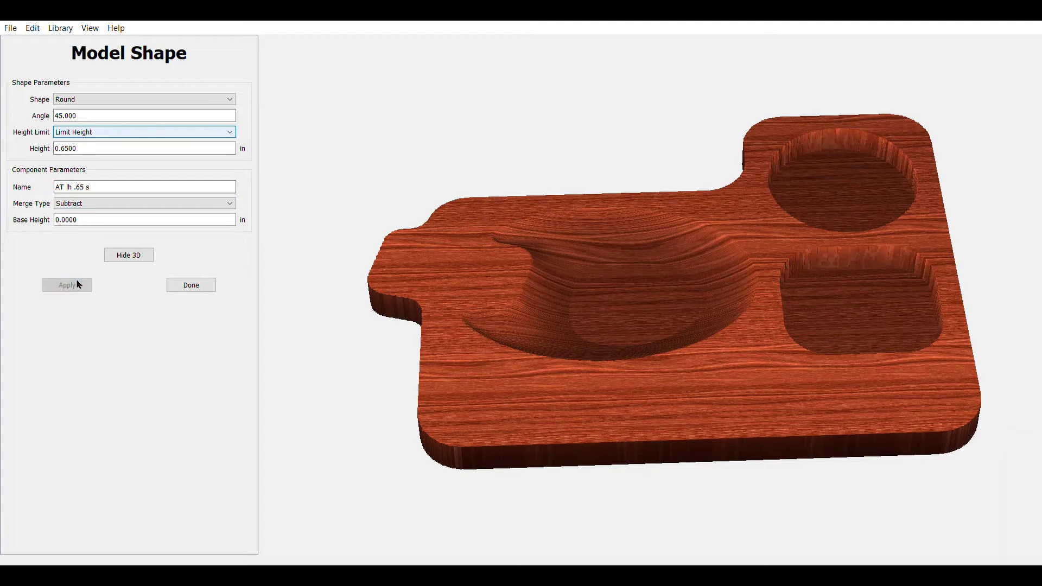
left_click(198, 286)
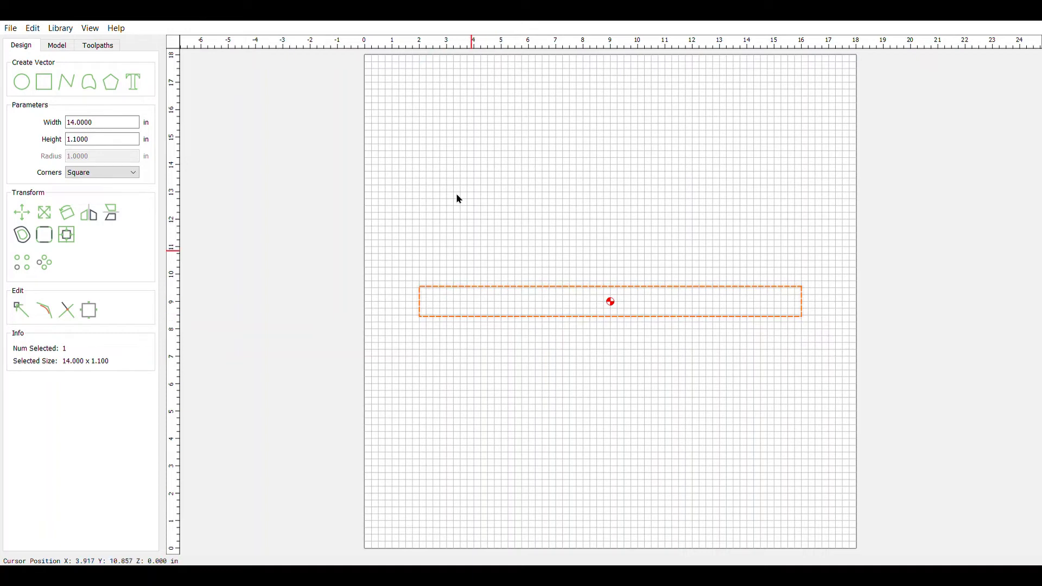
Switch to the Model workspace listing Component 1 and Component 2.
left_click(57, 45)
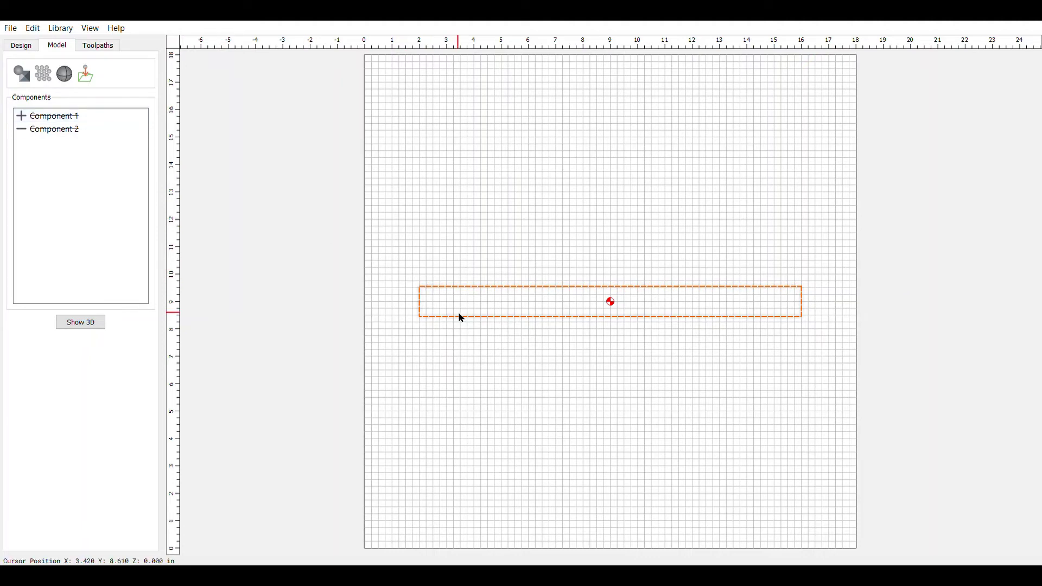
Model the 14 × 1.1 rectangle as a flat 0.5 in raised block, Component 7.
left_click(85, 73)
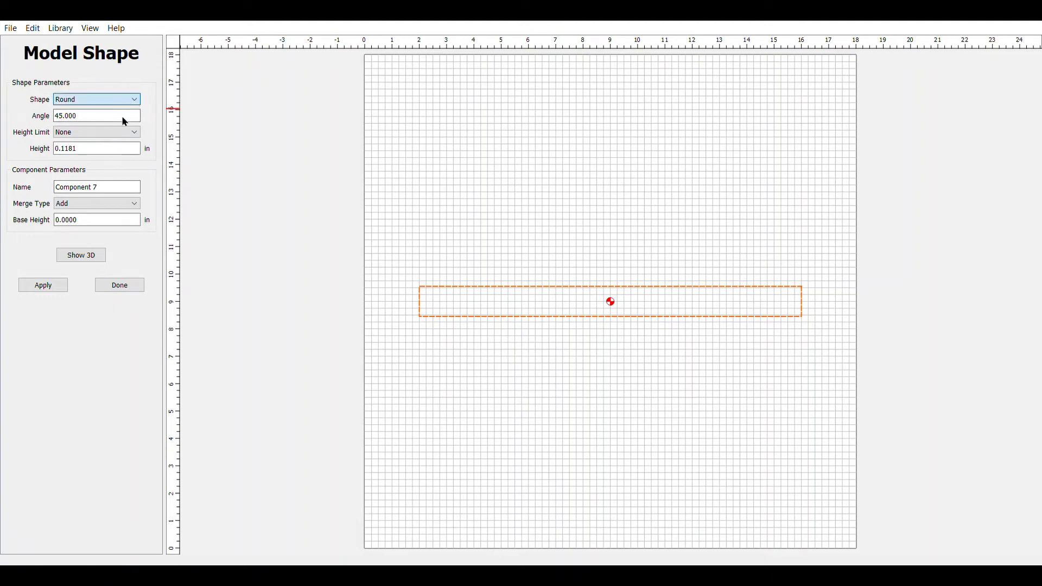
key("Up")
key("Tab")
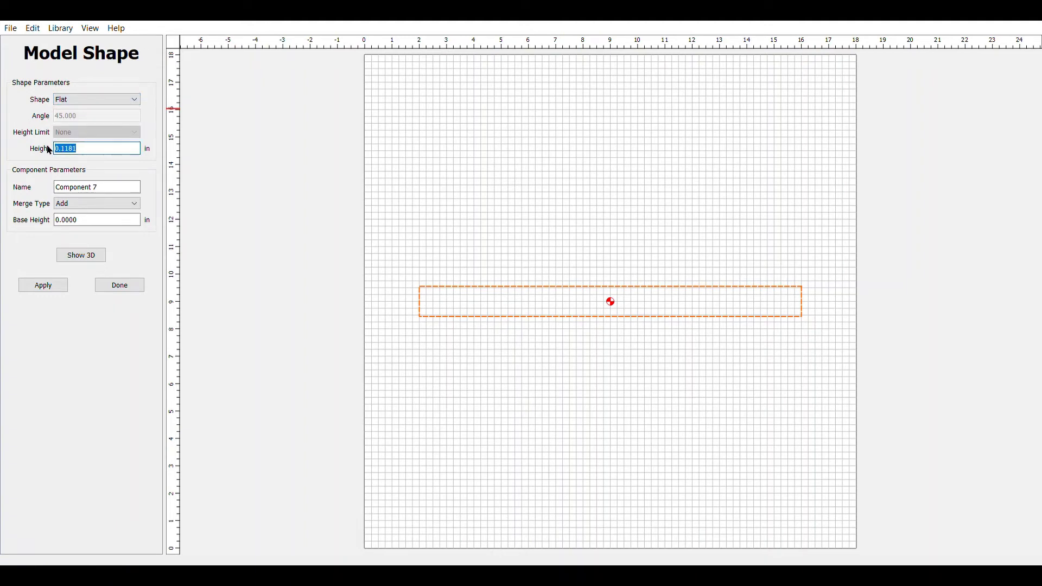
type(".5")
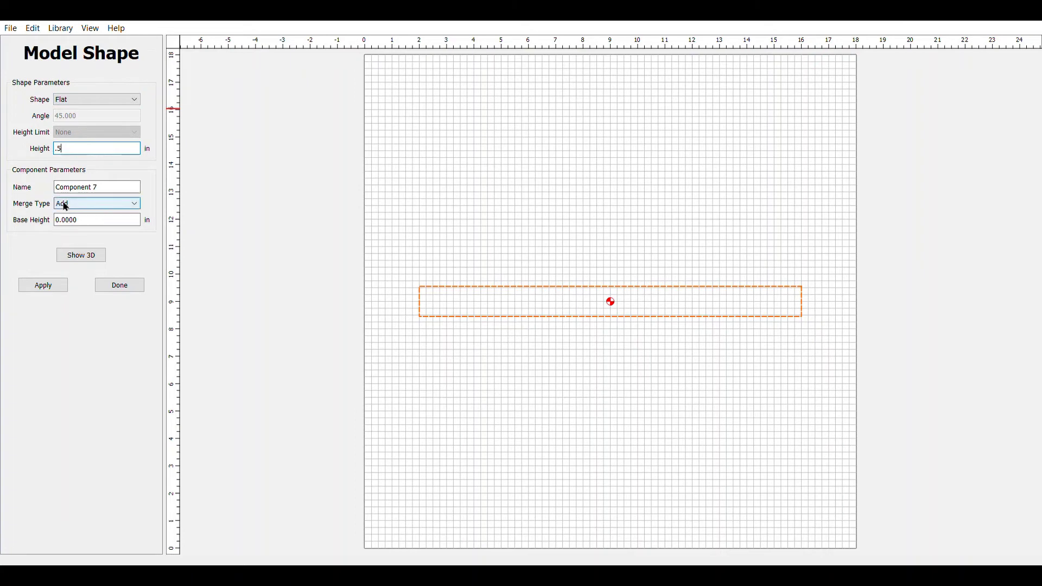
left_click(43, 285)
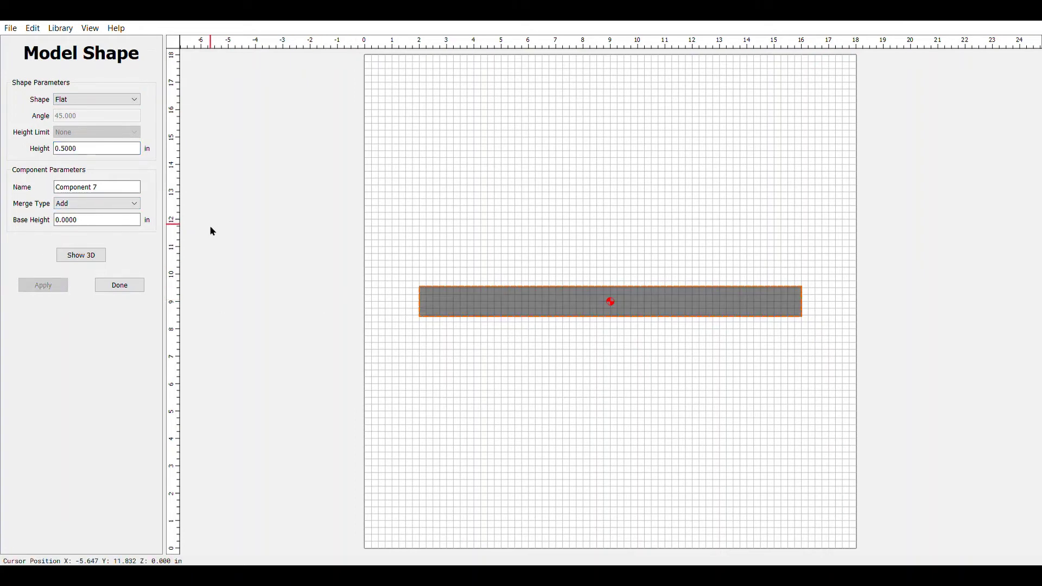
left_click(89, 256)
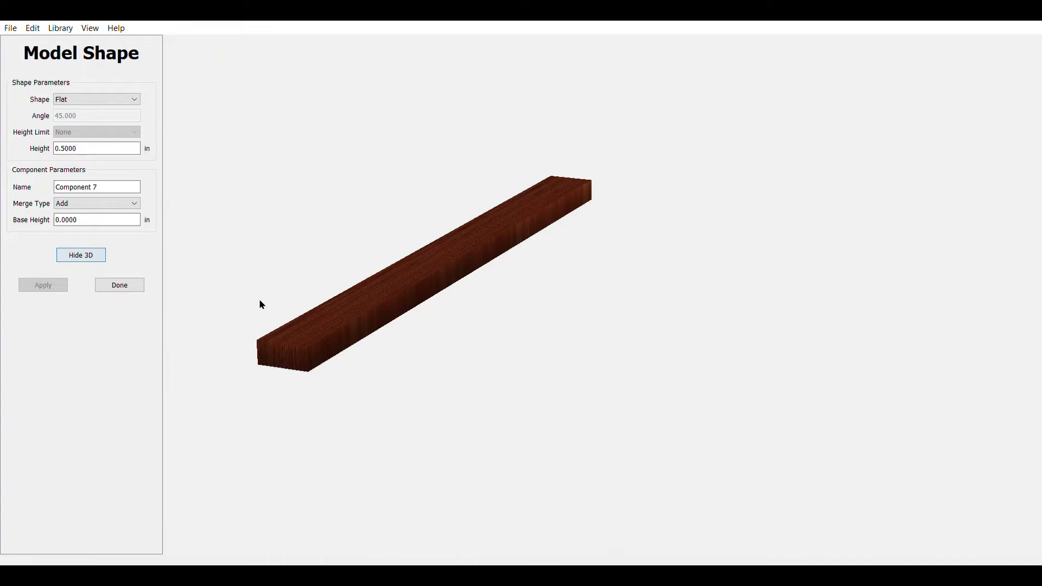
left_click_drag(451, 256, 303, 225)
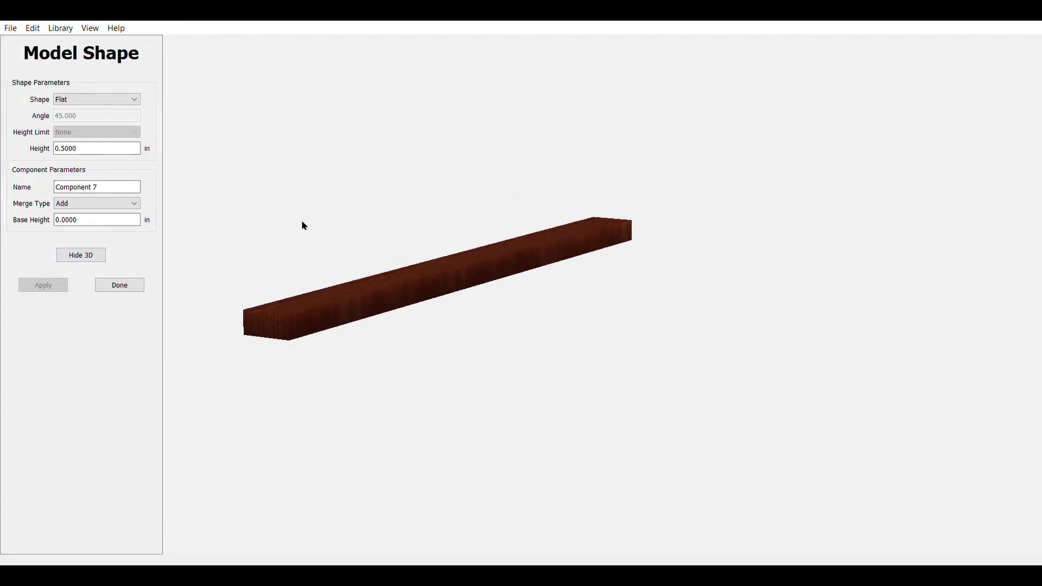
left_click(82, 257)
left_click(507, 326)
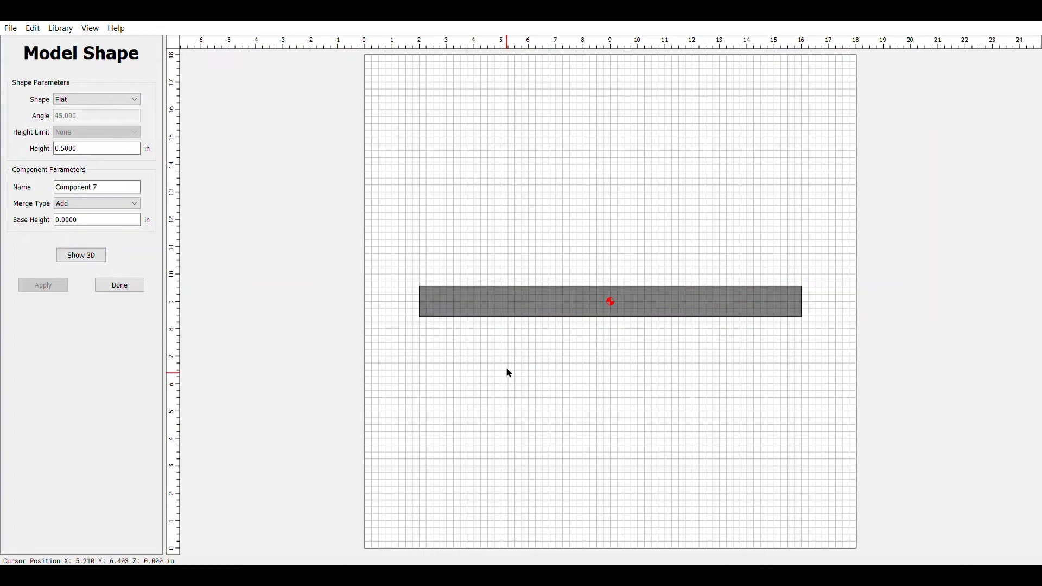
left_click(483, 314)
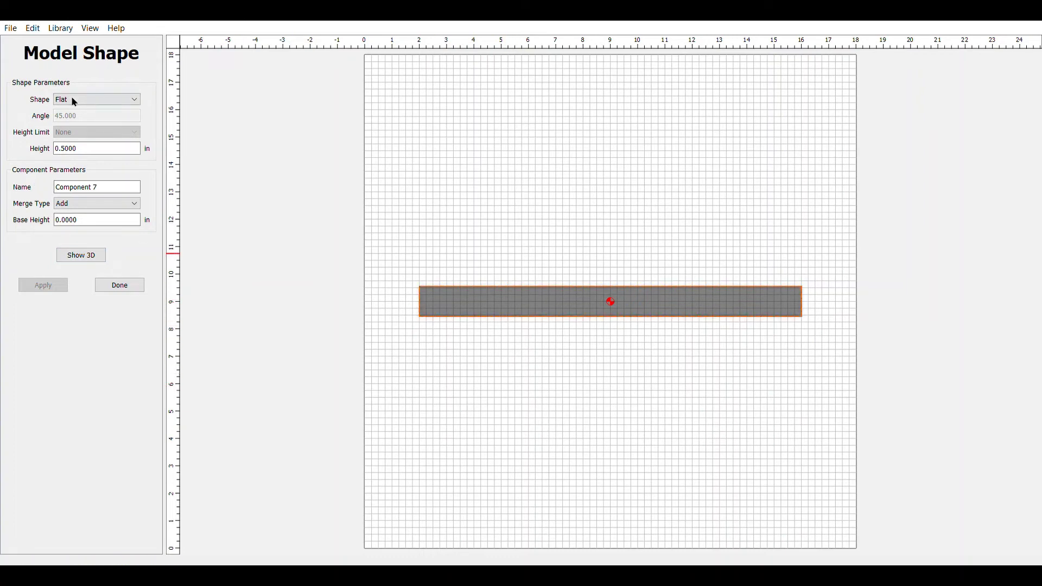
left_click(120, 286)
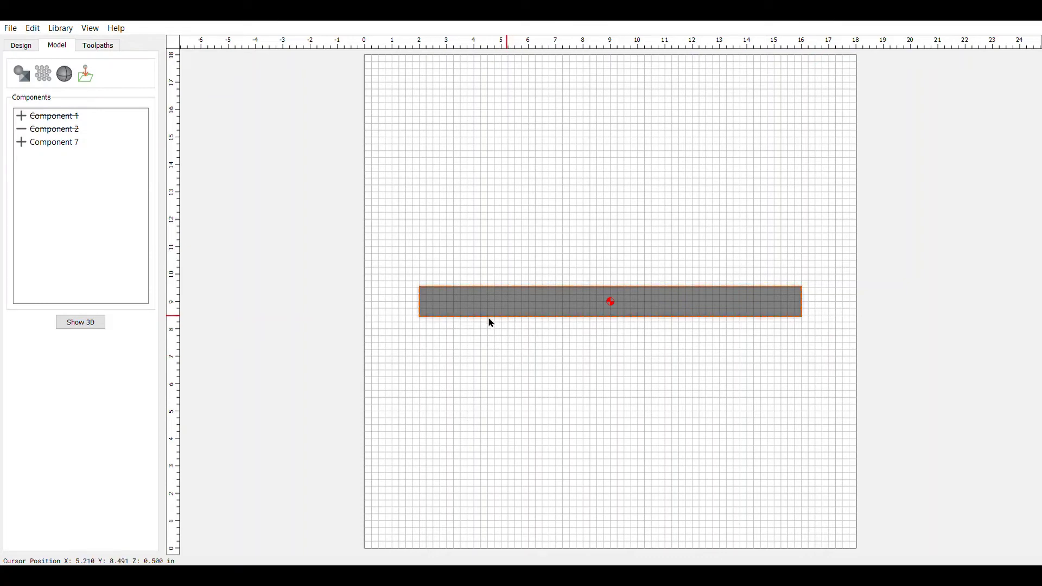
Cut a round Scale Height 0.4 in Subtract trough into the bar as Component 8.
left_click(29, 79)
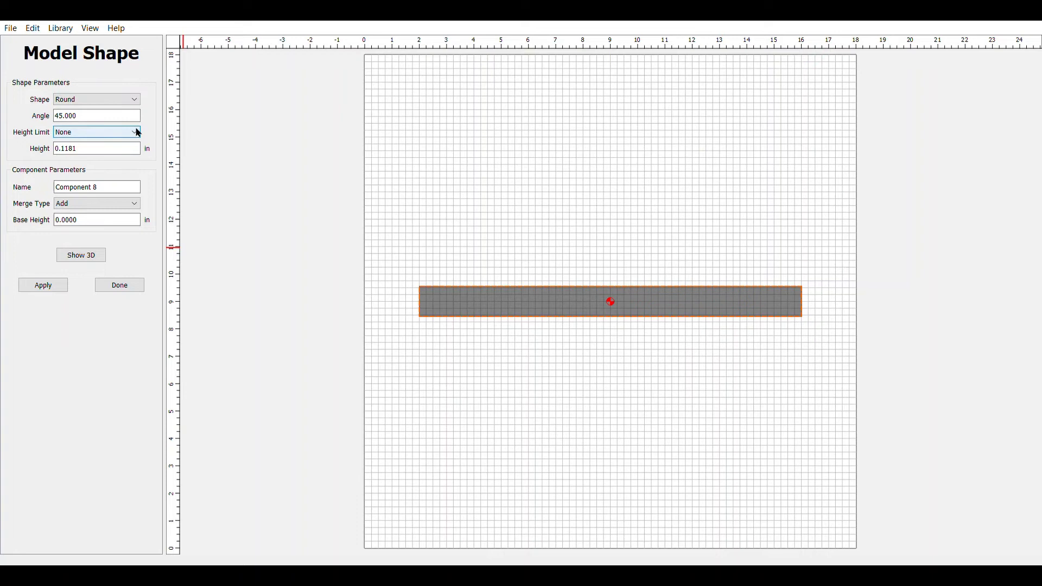
key("Down")
key("Tab")
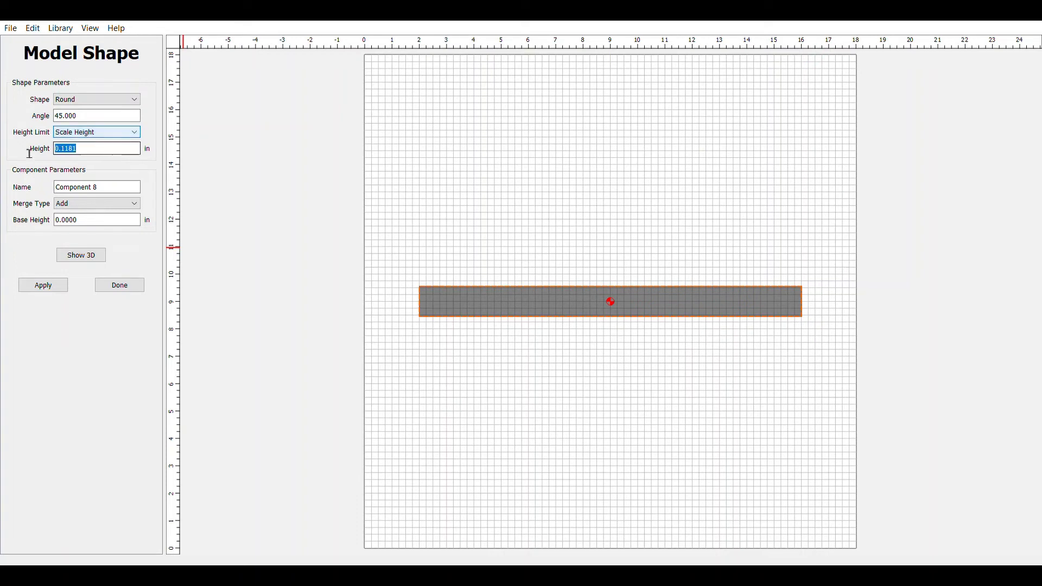
type(".4")
left_click(135, 205)
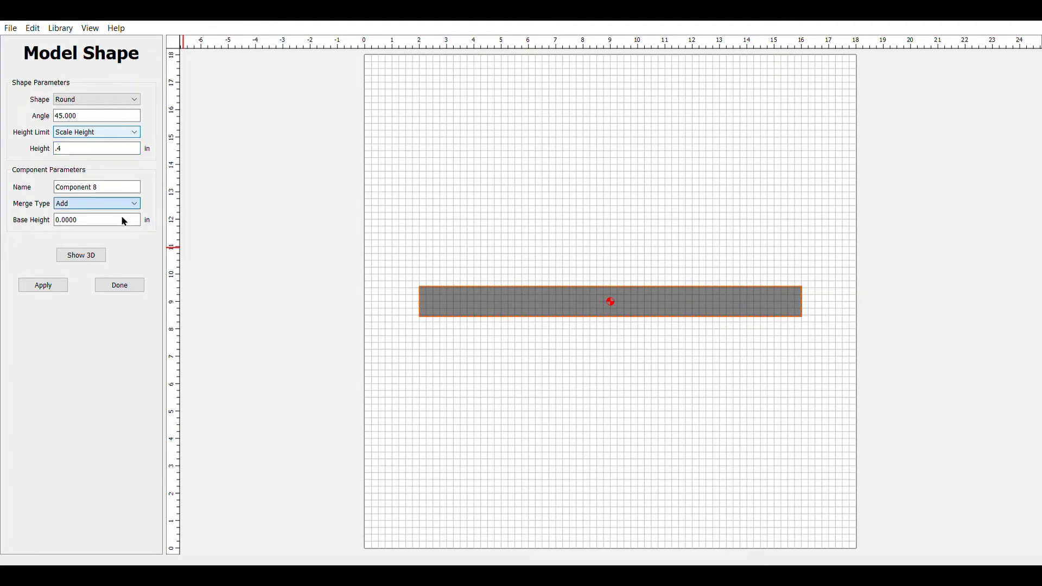
key("Down")
left_click(51, 288)
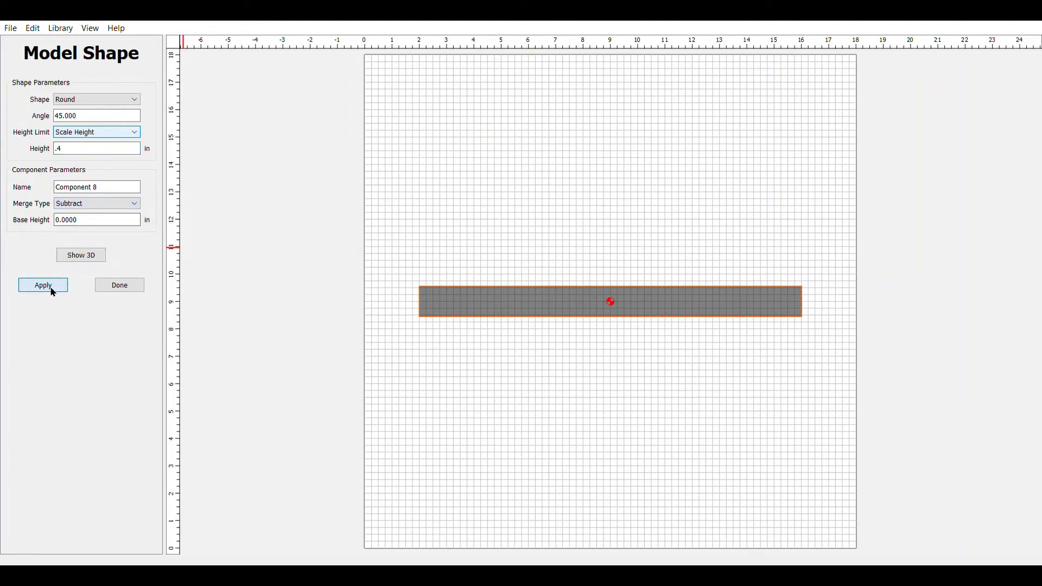
left_click(83, 256)
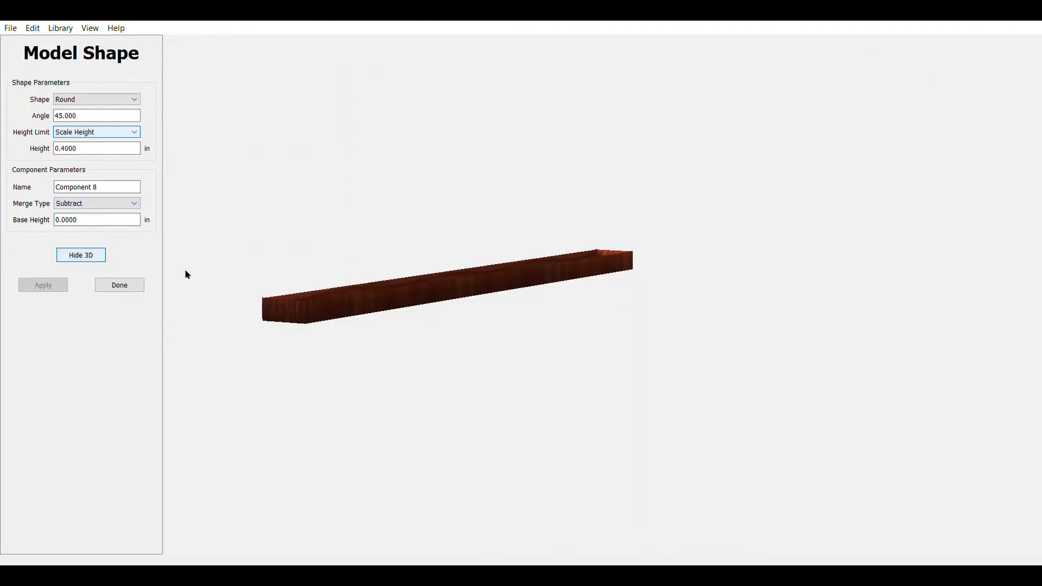
left_click_drag(391, 310, 423, 292)
left_click(121, 285)
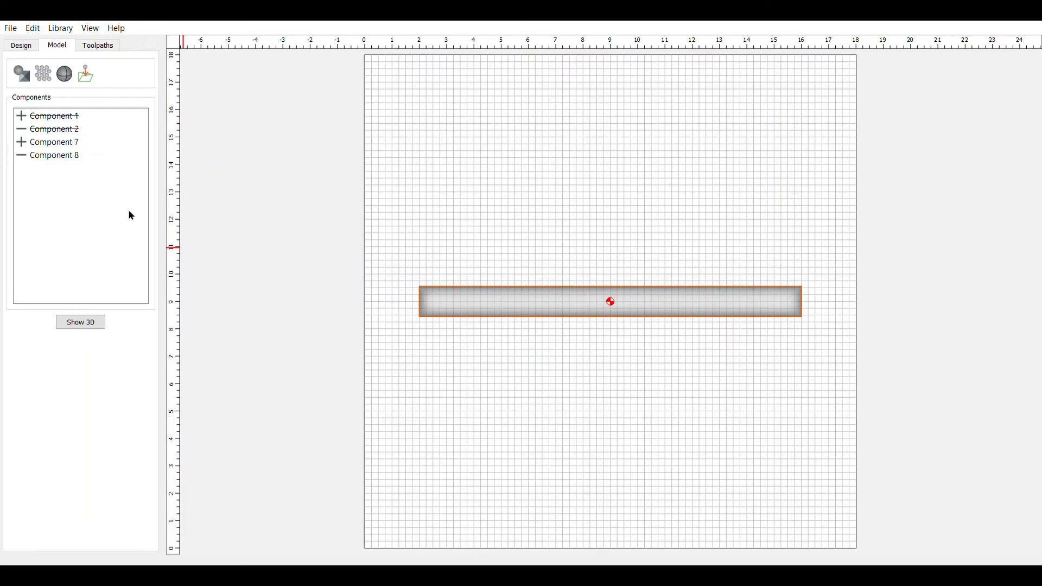
Import a 3D model file into the cigar tray design as Component 17.
left_click(86, 76)
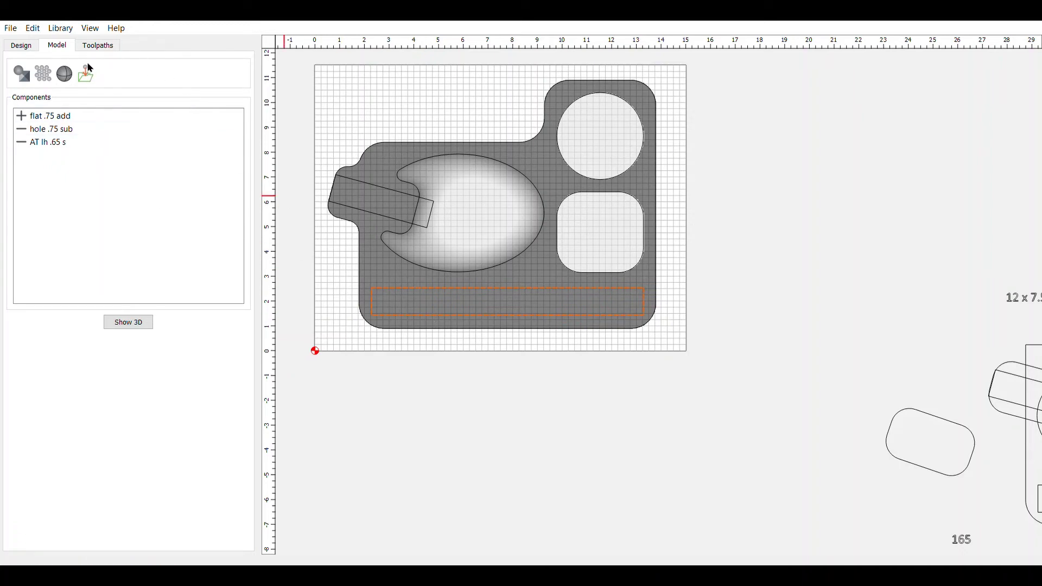
left_click(48, 76)
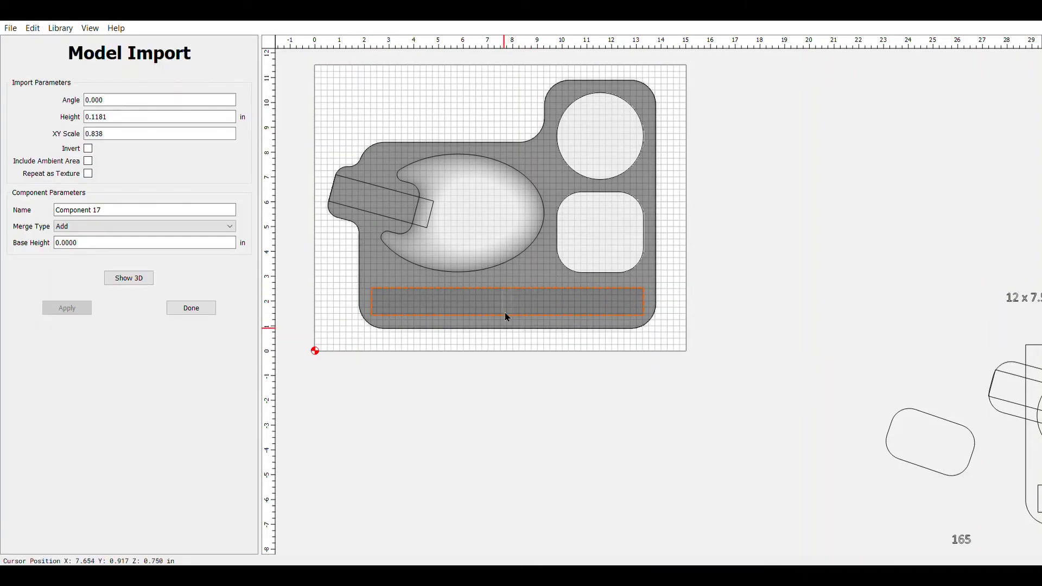
Set the imported model to 90° angle, 0.4 in height, 1.6 XY scale, Subtract merge.
left_click_drag(109, 100, 82, 100)
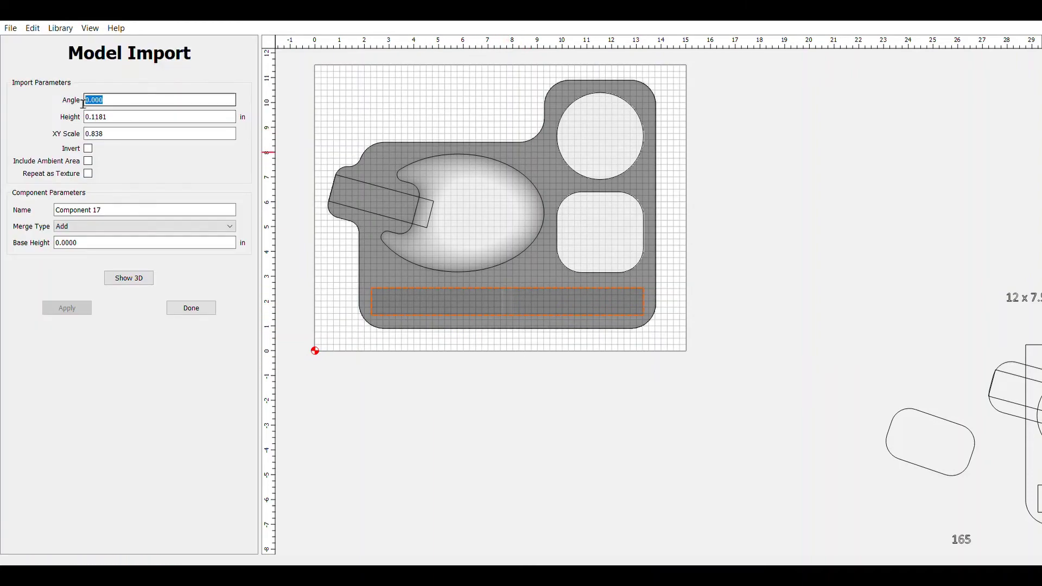
type("90")
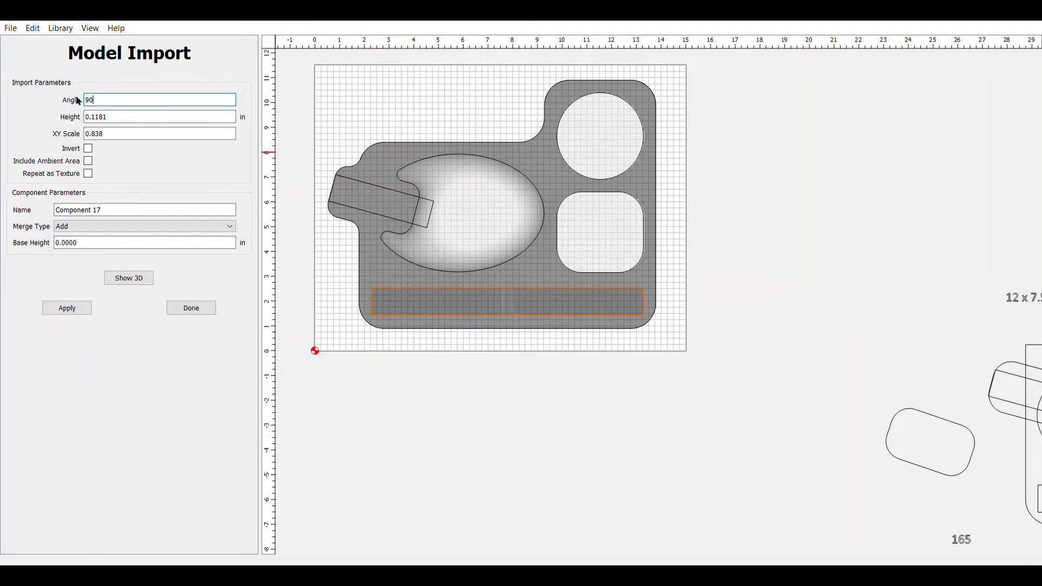
left_click_drag(111, 117, 74, 123)
type(".4")
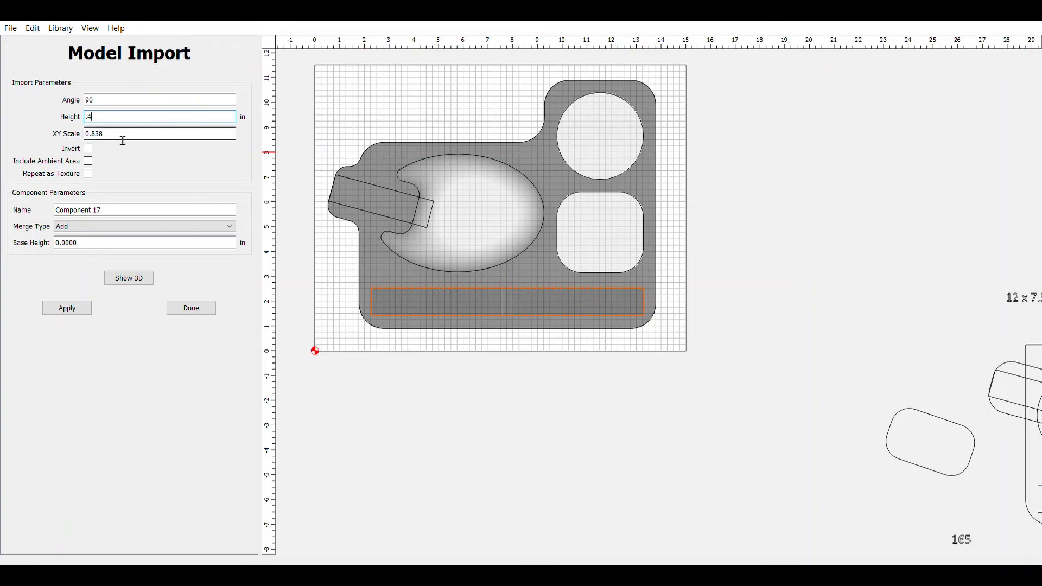
left_click_drag(123, 141, 93, 142)
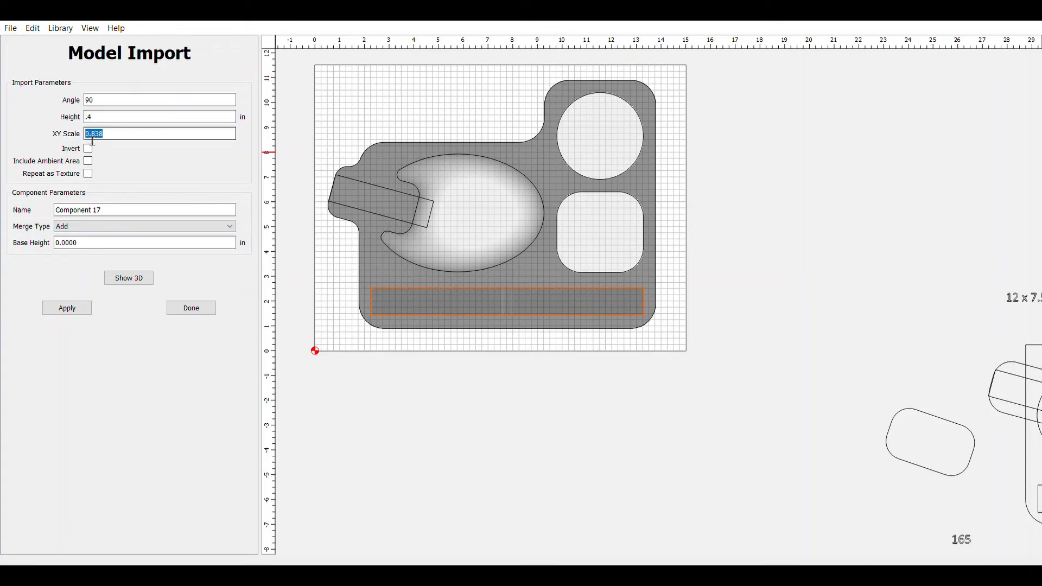
type("1.6")
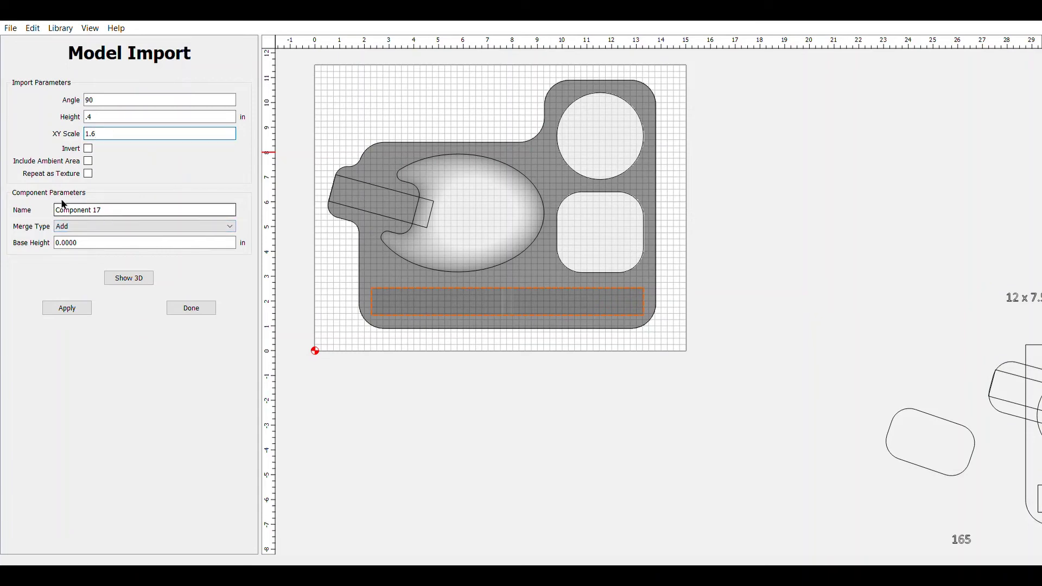
left_click(231, 228)
left_click(166, 255)
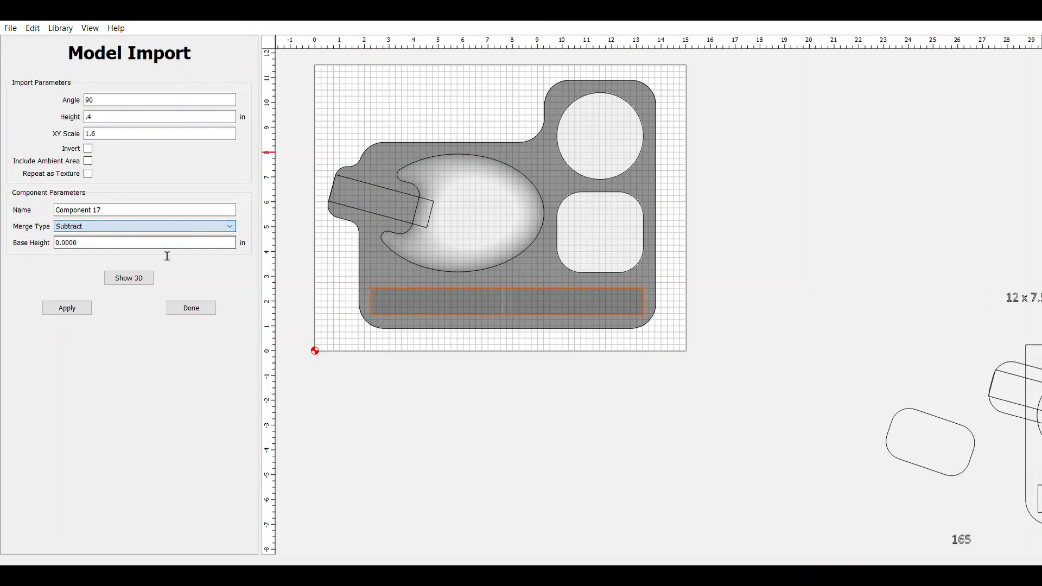
left_click(79, 311)
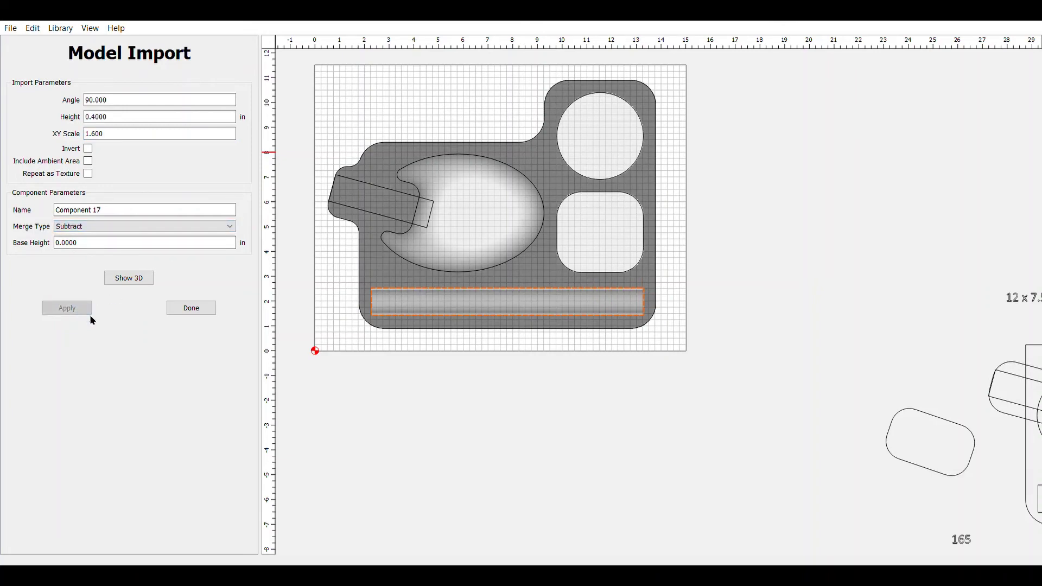
Inspect the straight trough in 3D from several angles, then finish the model import.
left_click(122, 277)
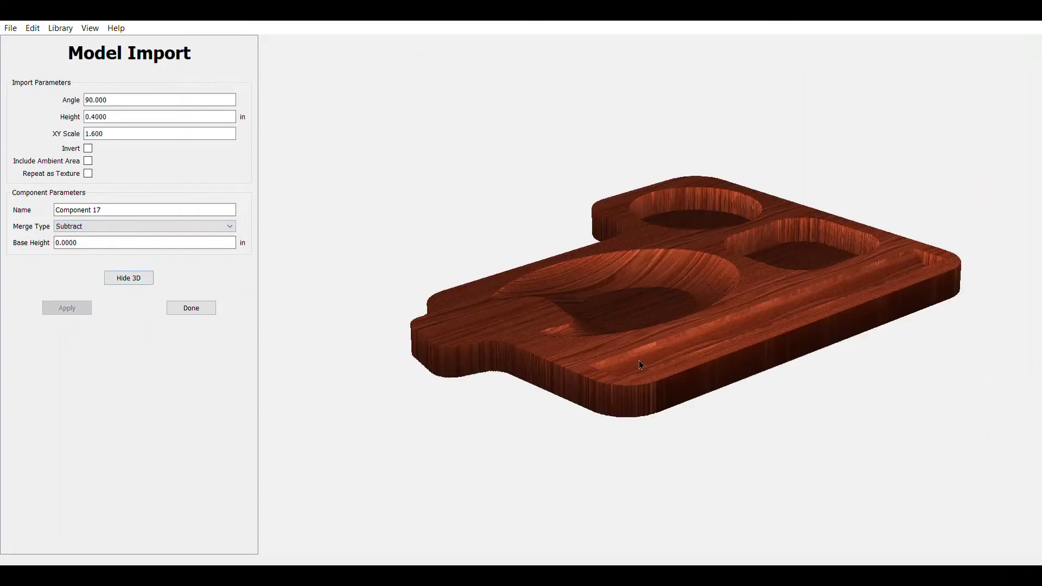
left_click_drag(641, 366, 927, 383)
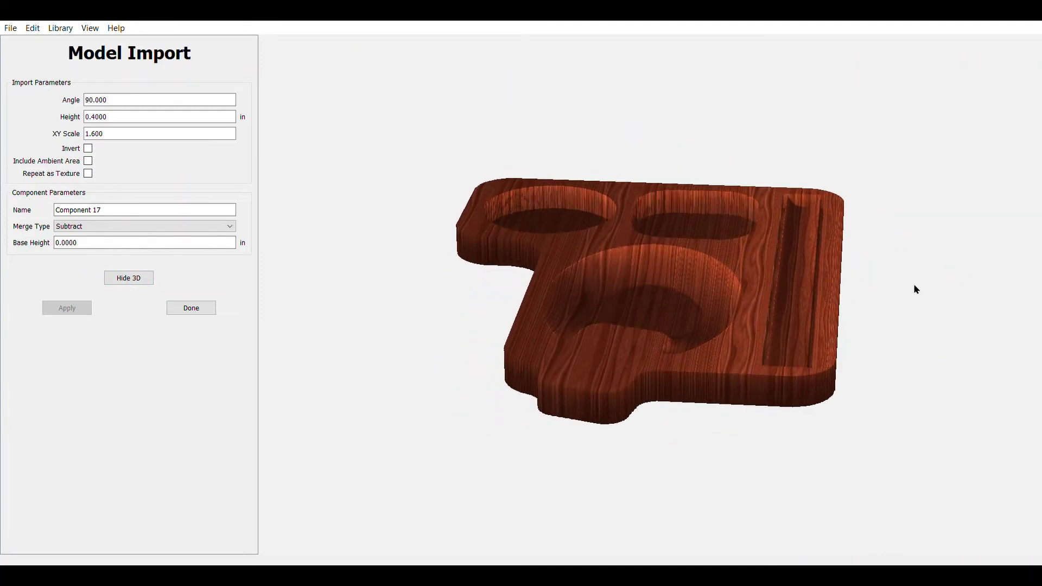
left_click_drag(916, 289, 912, 263)
left_click_drag(894, 315, 598, 317)
left_click_drag(785, 334, 645, 436)
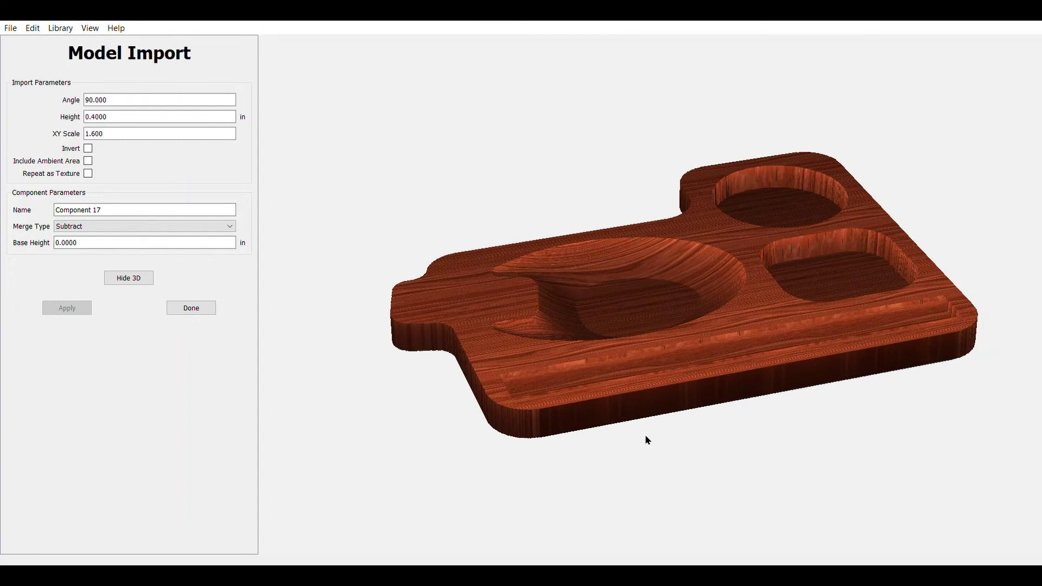
left_click(211, 311)
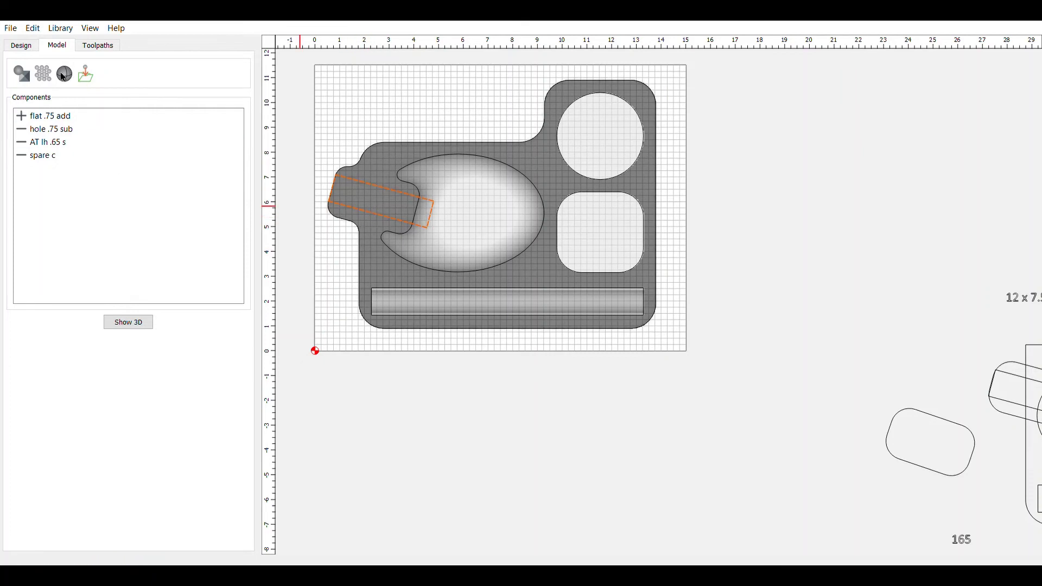
Import Component 22 onto the angled slot at 75°, 0.4 in height and 1.6 XY scale.
left_click(45, 76)
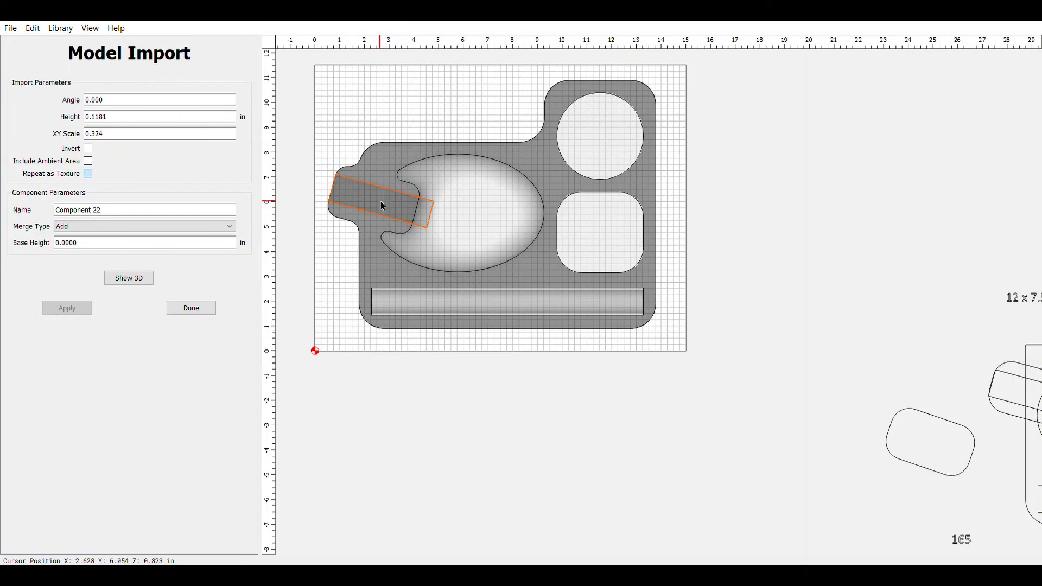
double_click(125, 104)
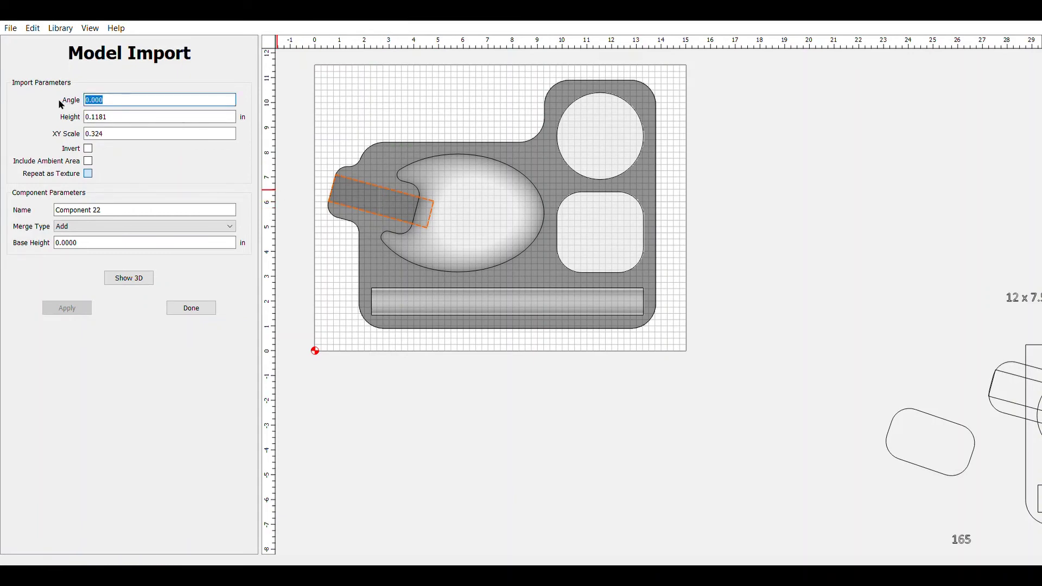
type("75")
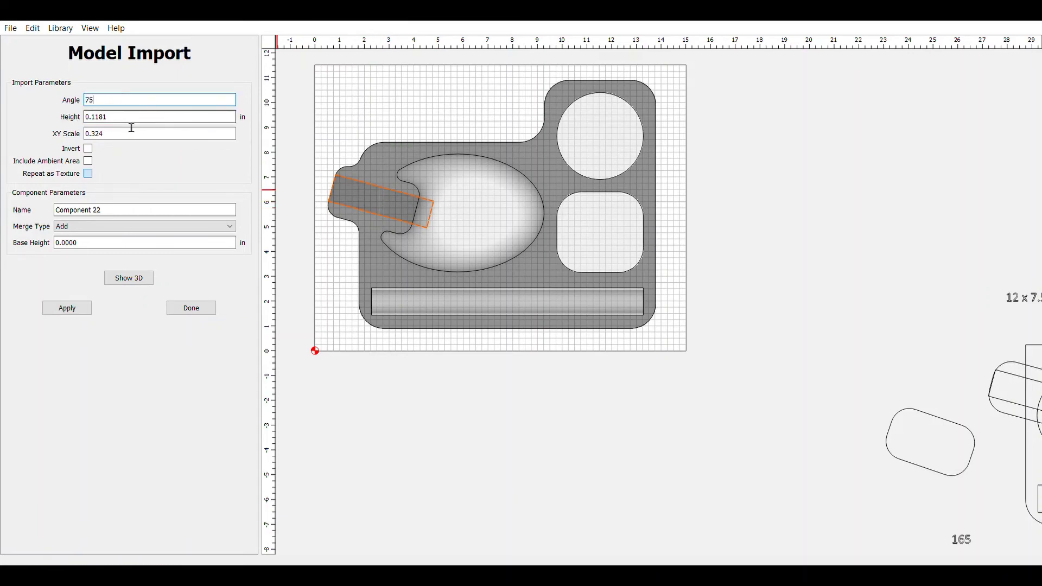
left_click_drag(111, 118, 80, 142)
type(".4")
type("1.6")
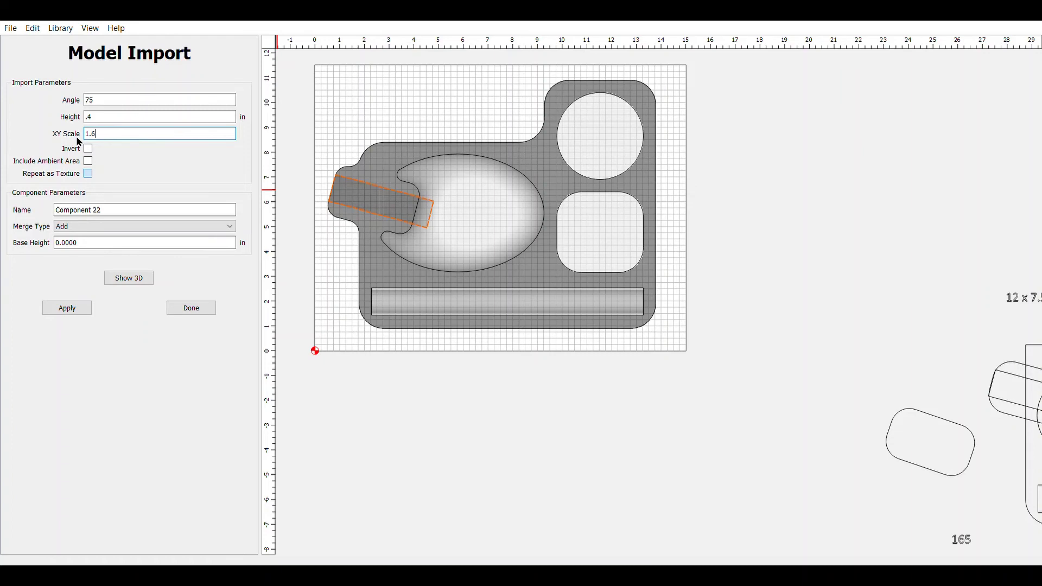
left_click(74, 307)
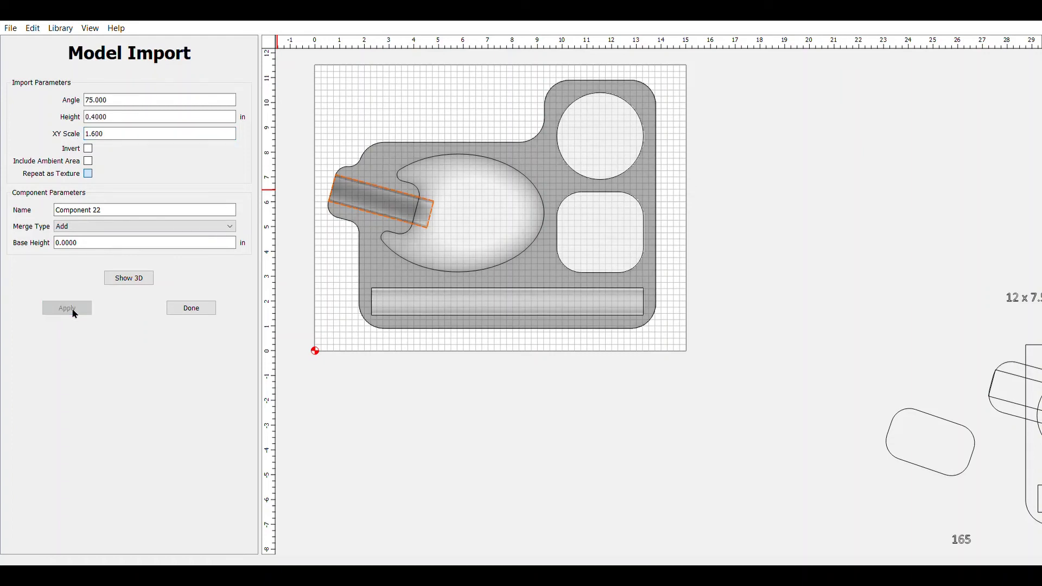
left_click(134, 280)
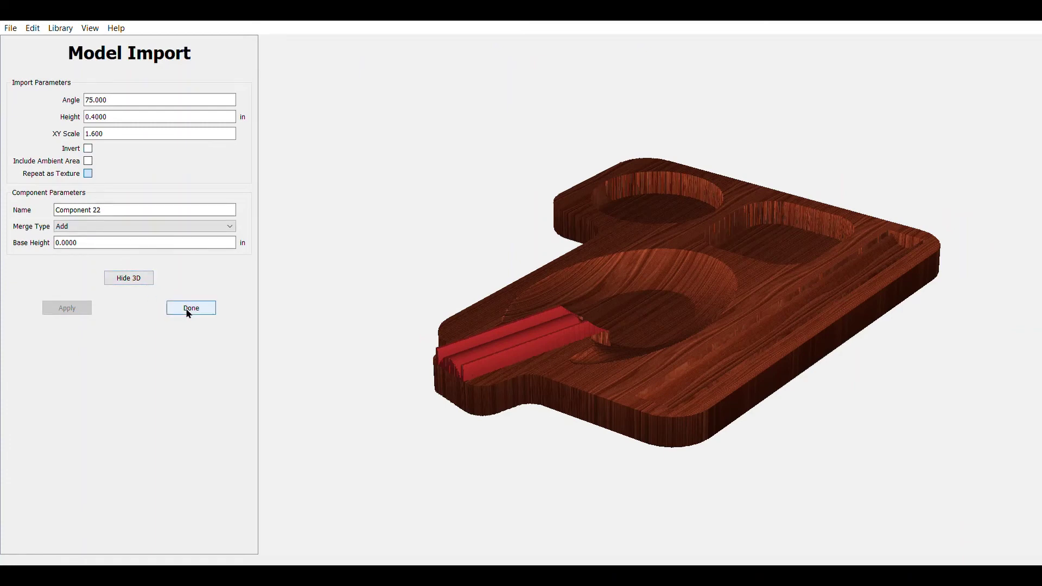
left_click(133, 276)
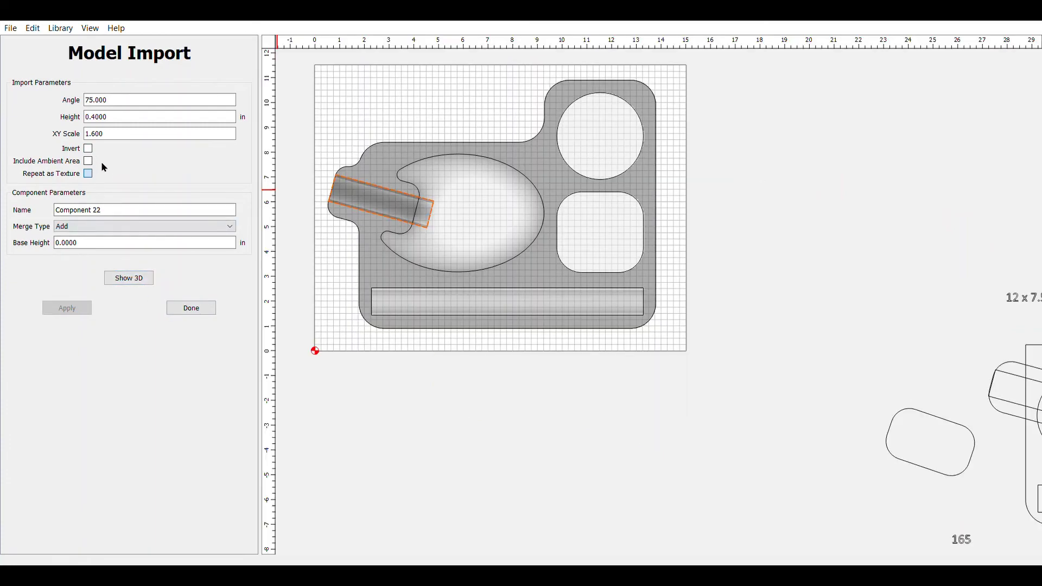
Invert the angled component with Min merge at 0.4 in base height, checking it in 3D.
left_click(89, 149)
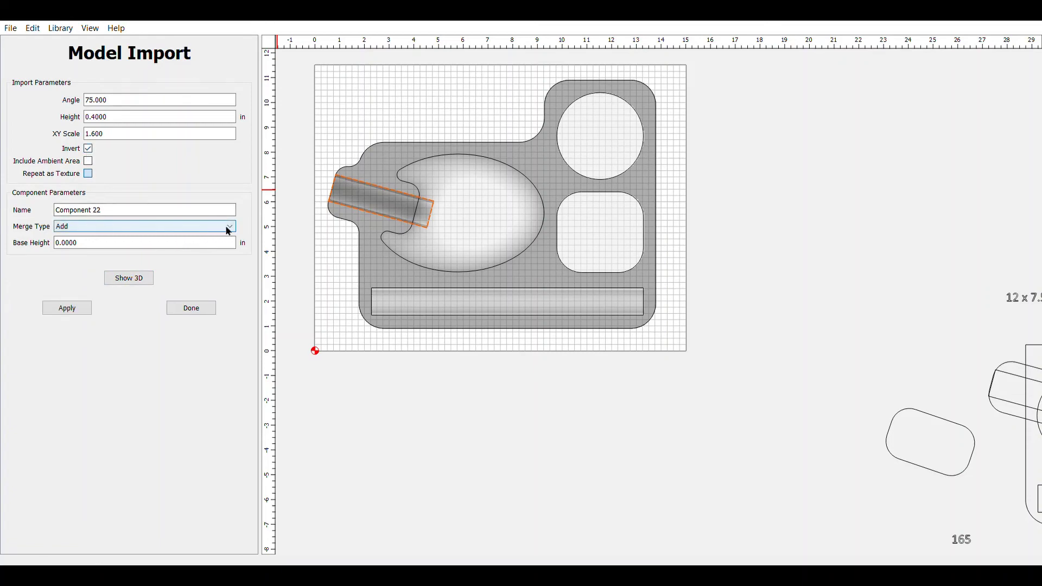
key("Down")
key("Tab")
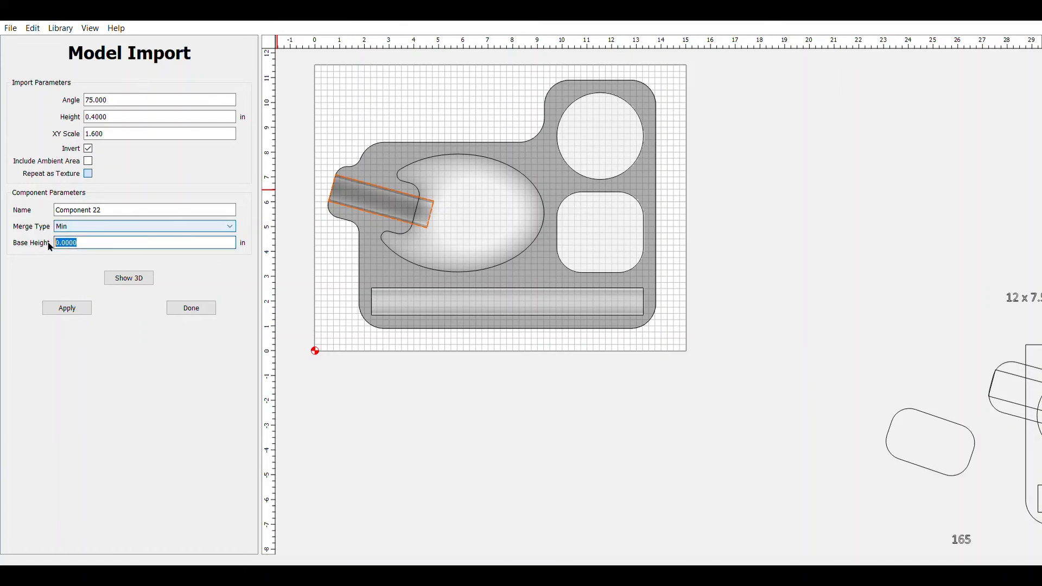
type(".4")
left_click(66, 313)
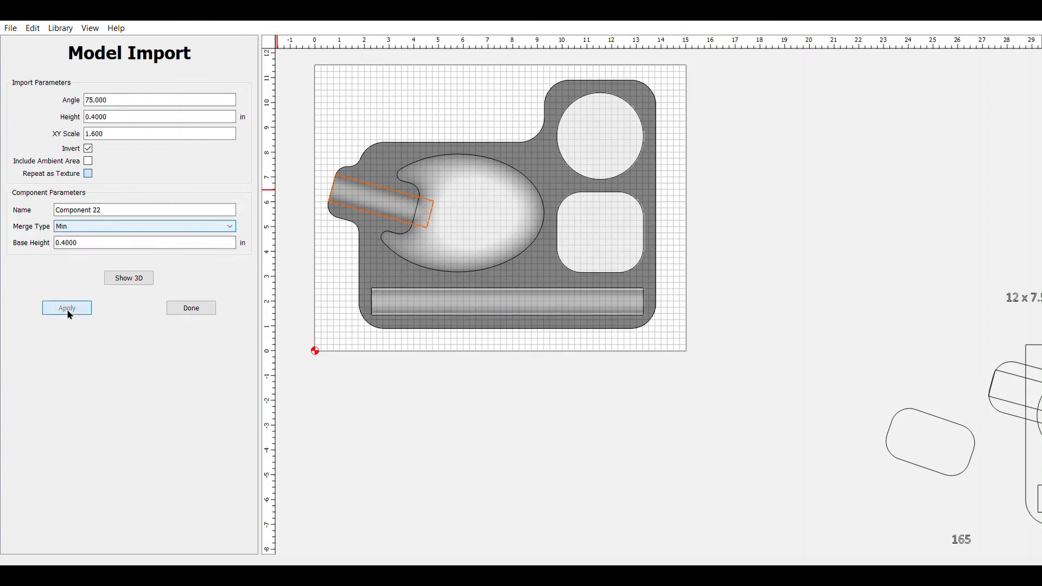
left_click(118, 277)
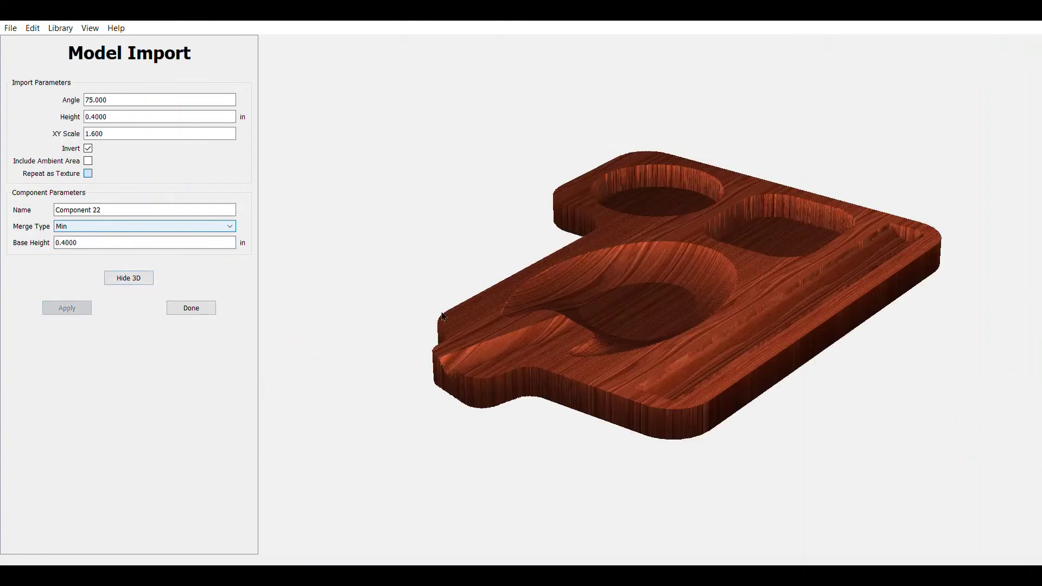
left_click_drag(694, 356, 494, 277)
left_click_drag(690, 332, 454, 337)
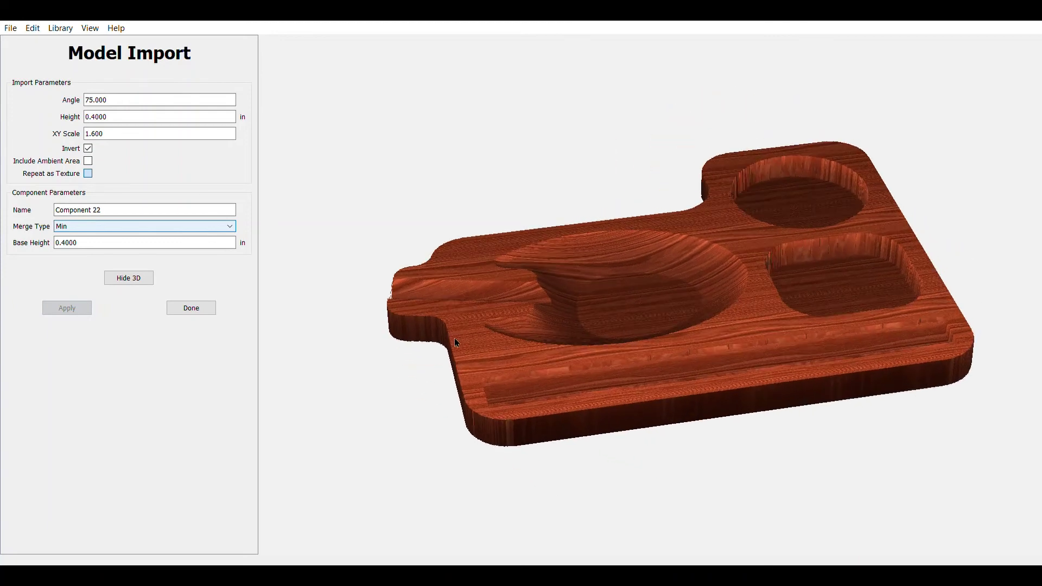
left_click_drag(765, 326, 706, 297)
Review the 19-minute 3D Rough Toolpath 2 and begin a 3D finishing toolpath.
mouse_move(660, 386)
left_mouse_down()
mouse_move(651, 426)
mouse_move(661, 328)
mouse_move(660, 384)
left_mouse_up()
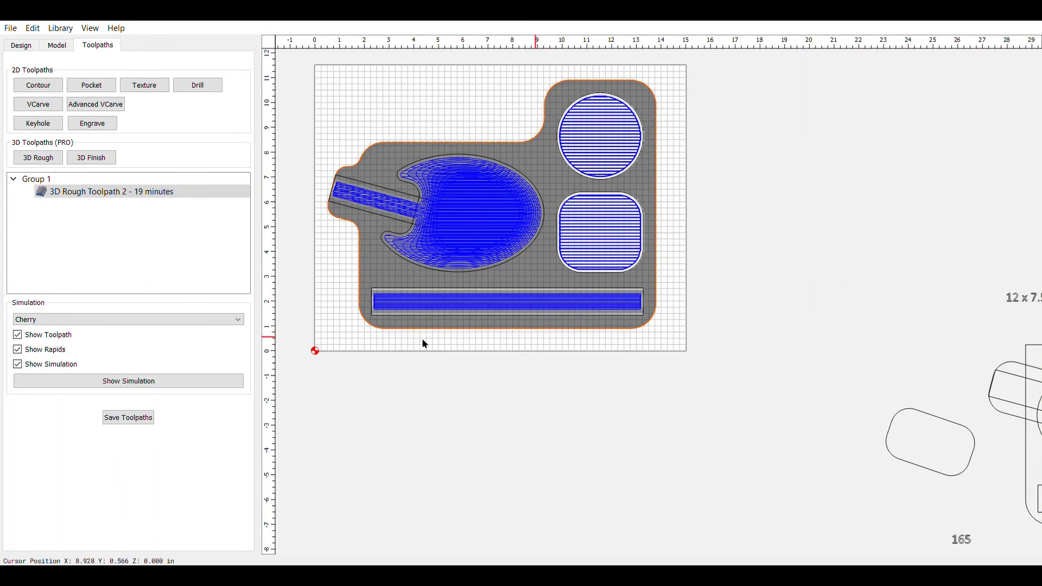
left_click(55, 193)
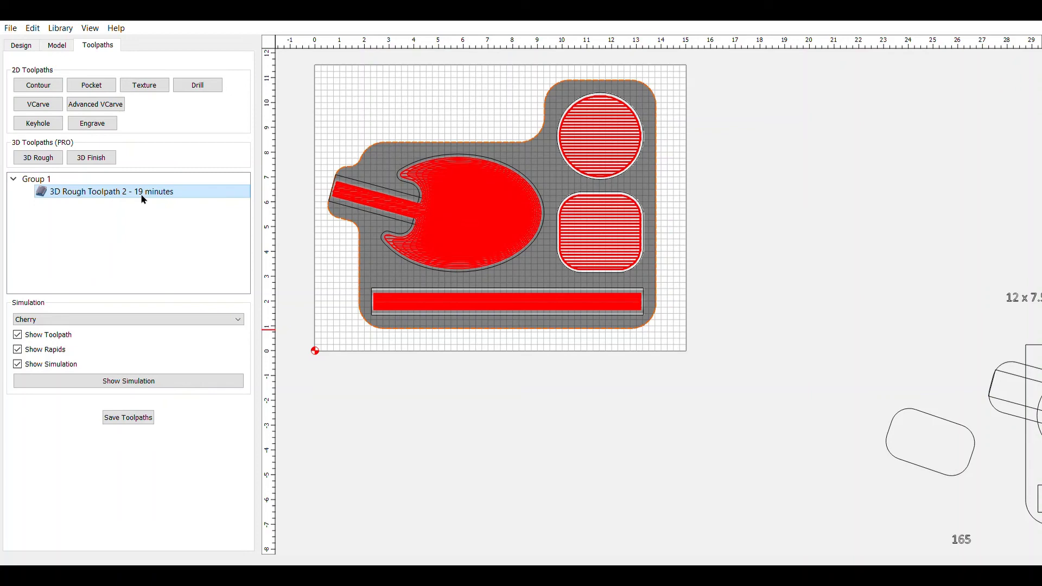
left_click(89, 159)
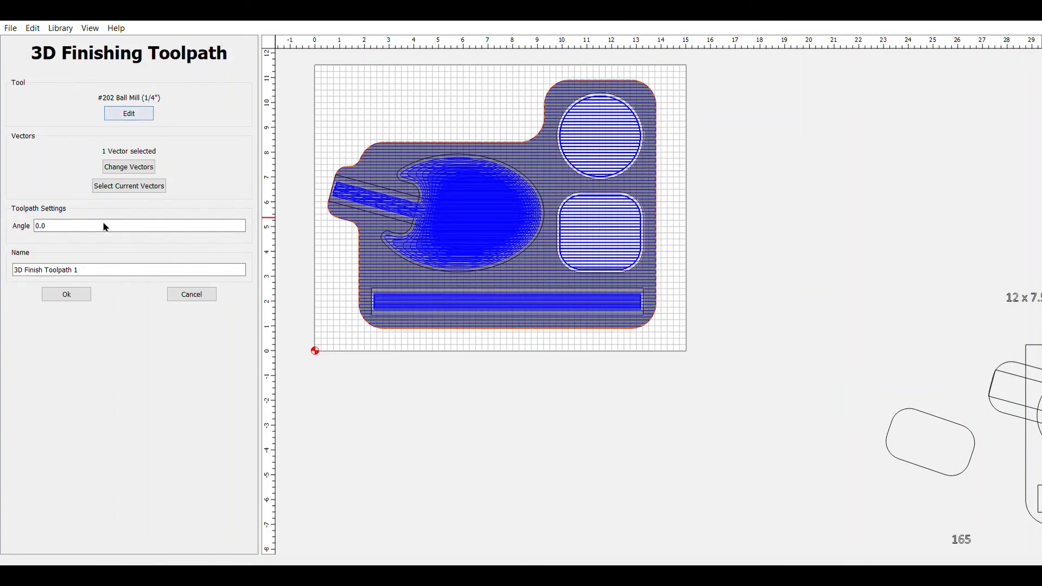
Create the 10-minute 3D Finish Toolpath 1 with the #202 1/4" ball mill and simulate.
left_click(67, 295)
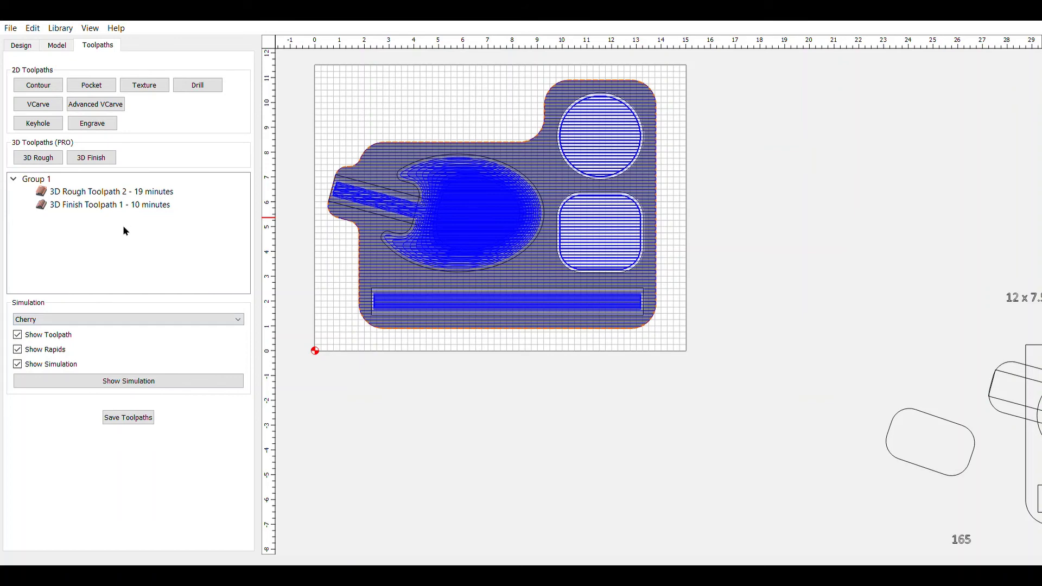
left_click(127, 384)
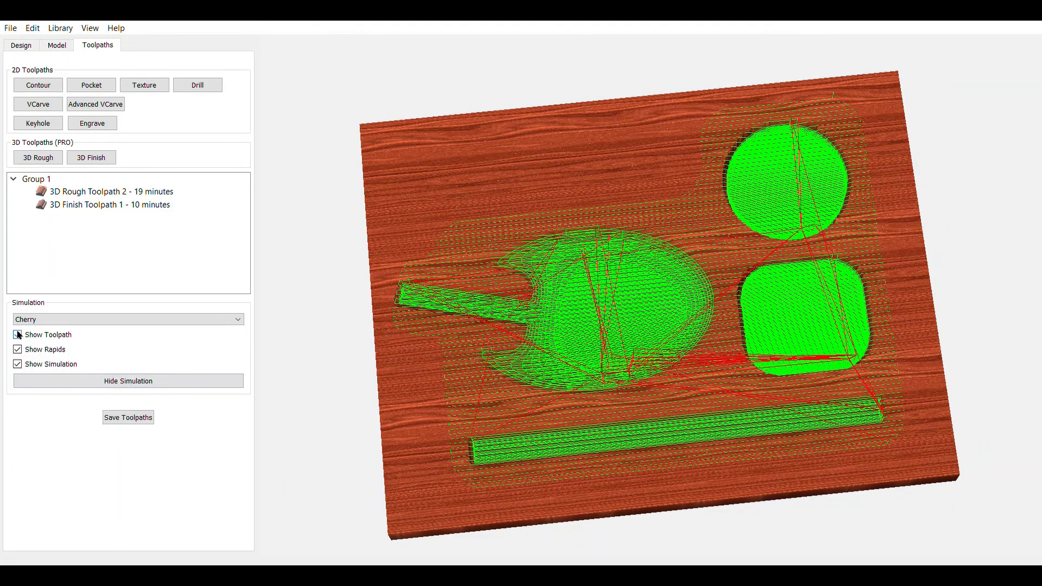
Hide the toolpath lines and orbit the simulated cherry tray to a near top view.
left_click(18, 335)
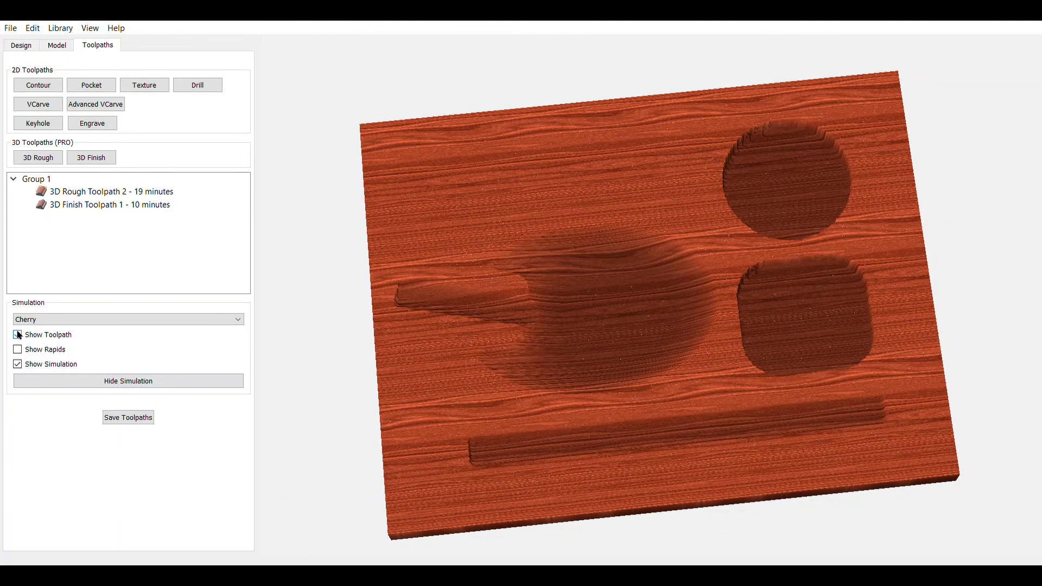
left_click_drag(498, 383, 558, 481)
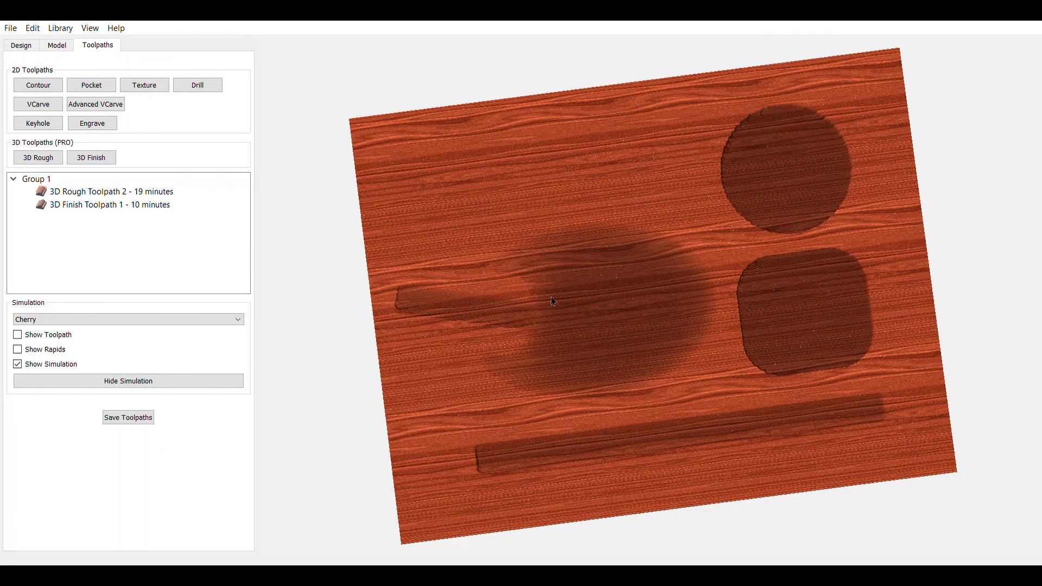
left_click_drag(562, 313, 548, 379)
Close the cherry simulation, returning to the 2D layout with the 3D rough and finish toolpaths.
left_click(171, 379)
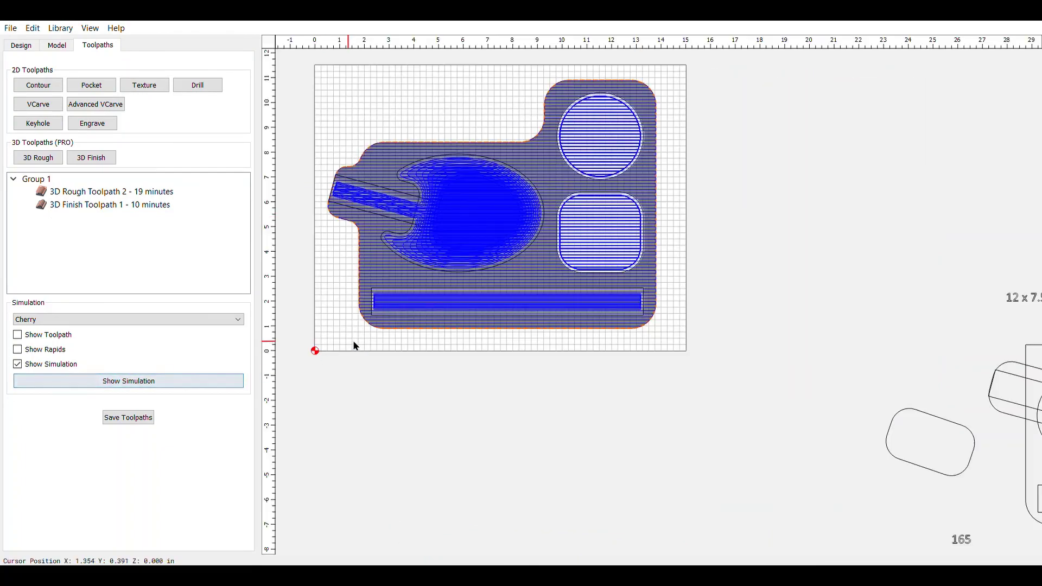